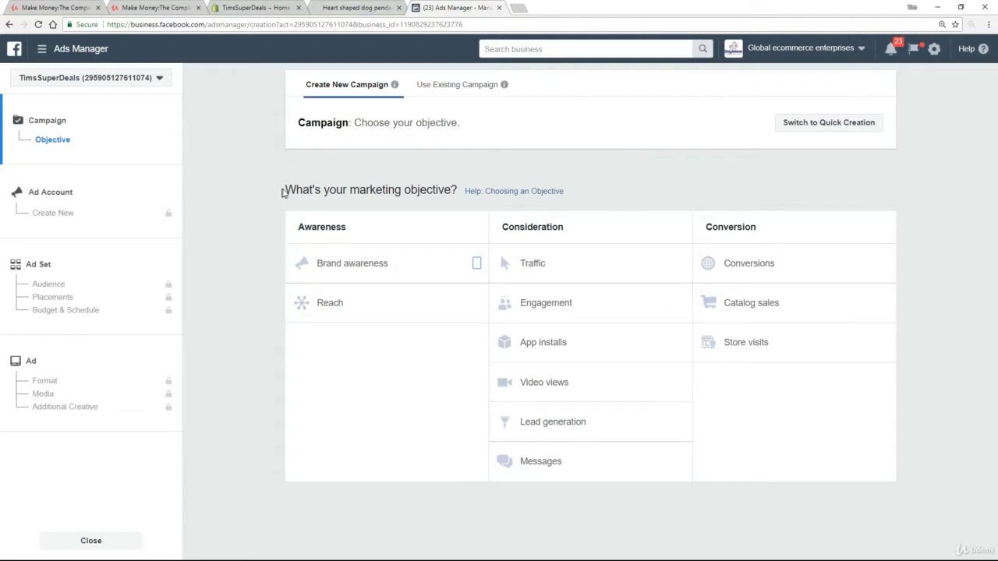
- Choose Conversions as the marketing objective for the new campaign
drag(282, 193, 457, 191)
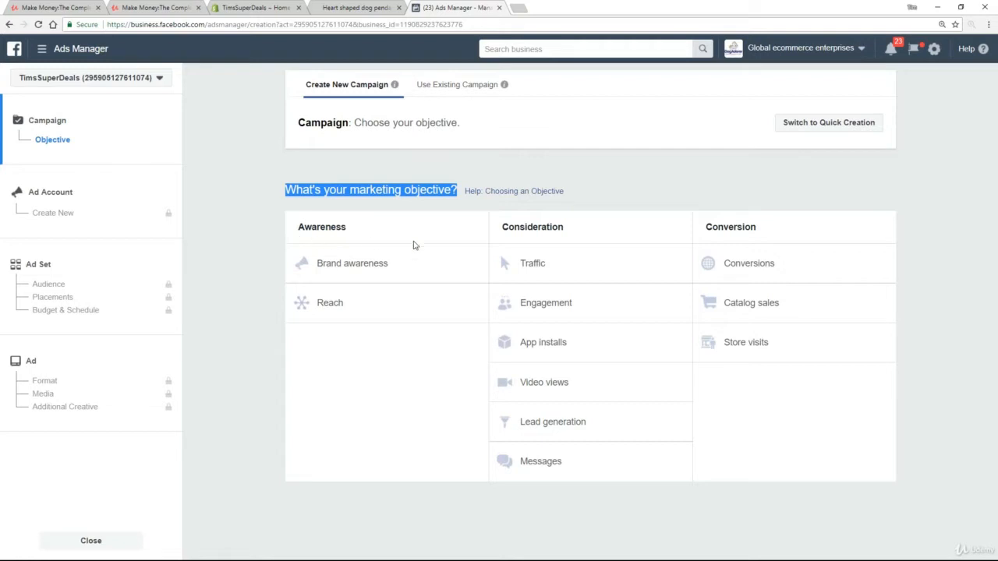
double_click(739, 227)
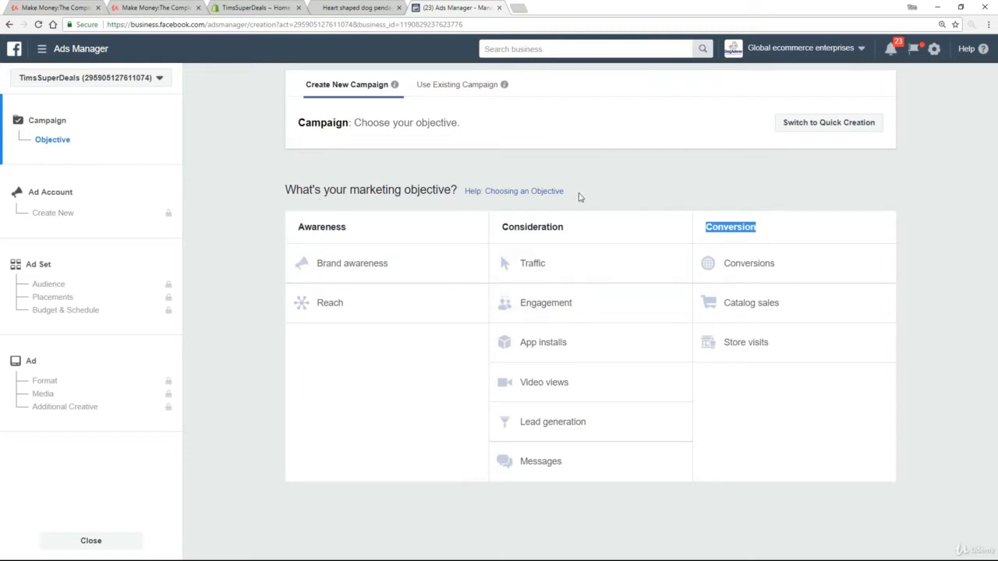
click(761, 227)
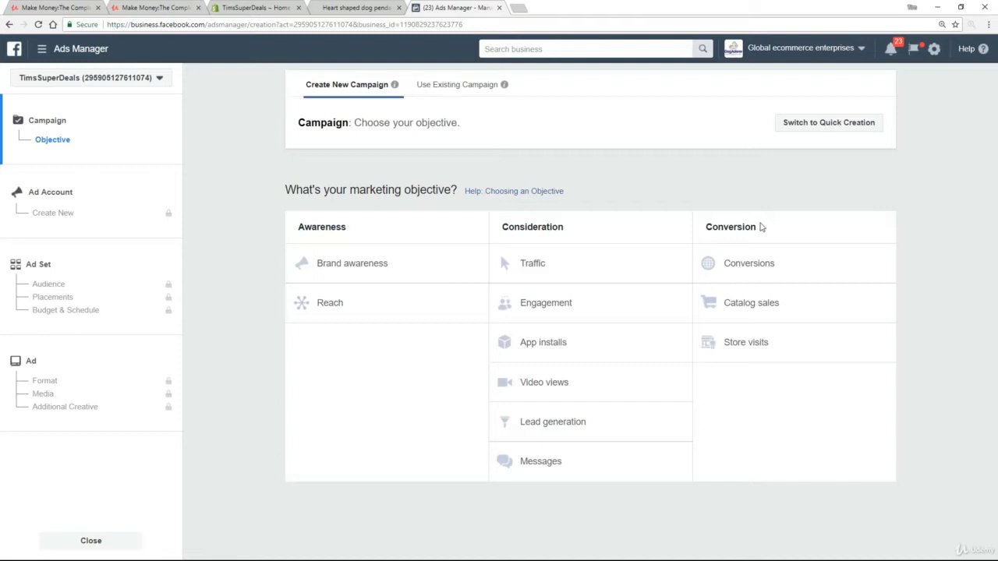
click(749, 269)
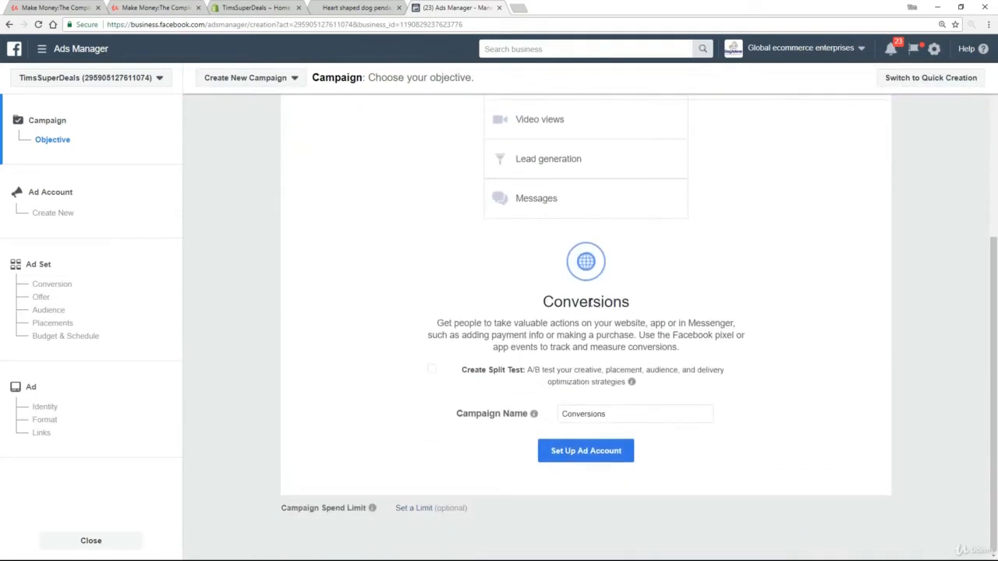
- Name the campaign "Heart Shaped Dog Pendant Campaign 1" and continue through the ad account setup, keeping its preset country, currency and time zone
drag(438, 323, 647, 323)
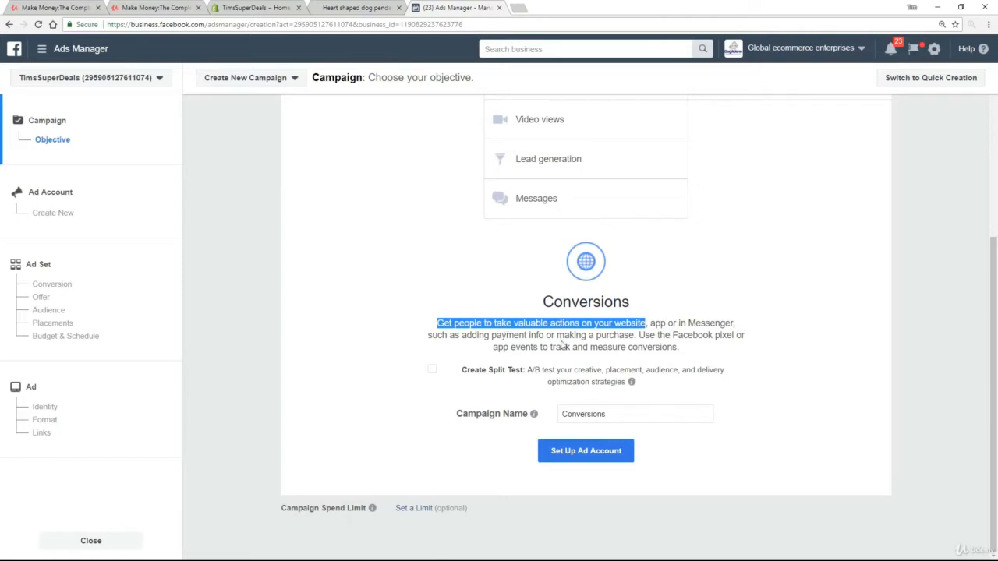
drag(557, 335, 636, 335)
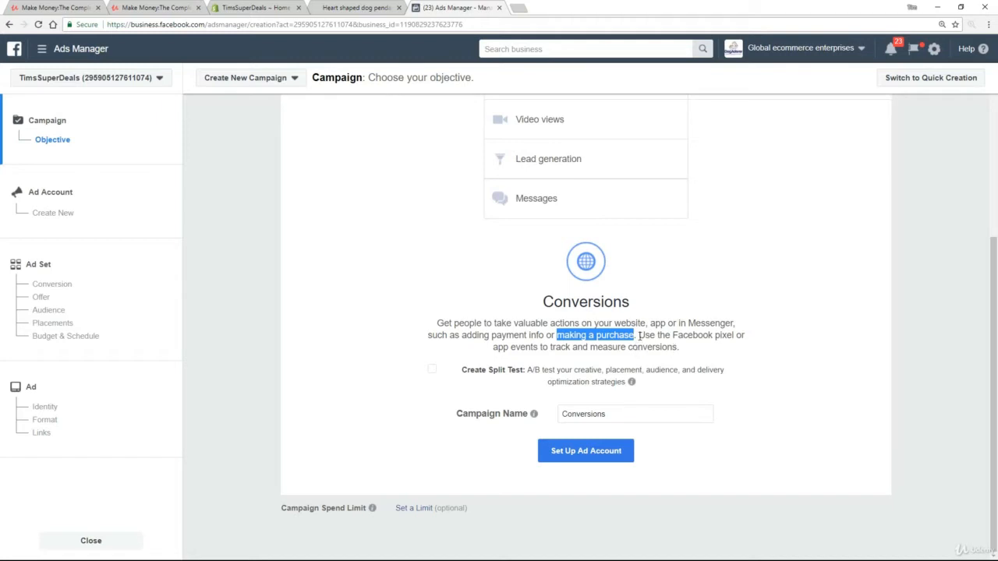
drag(639, 335, 679, 349)
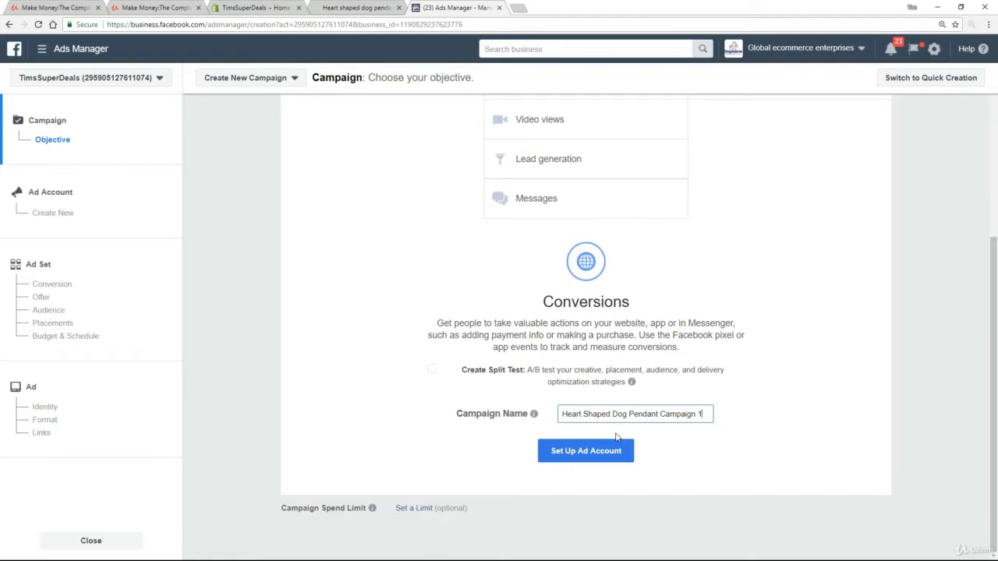
click(559, 460)
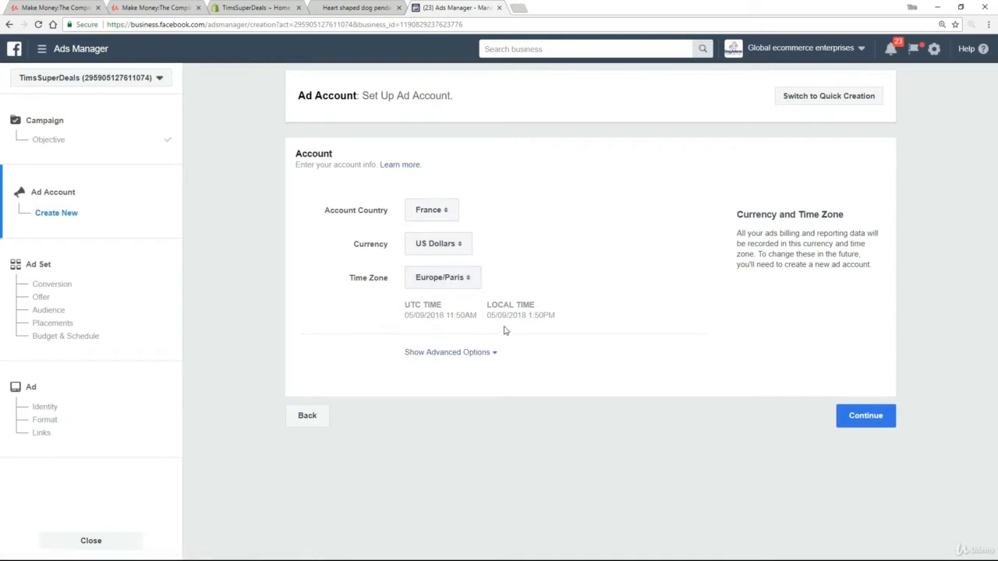
click(880, 419)
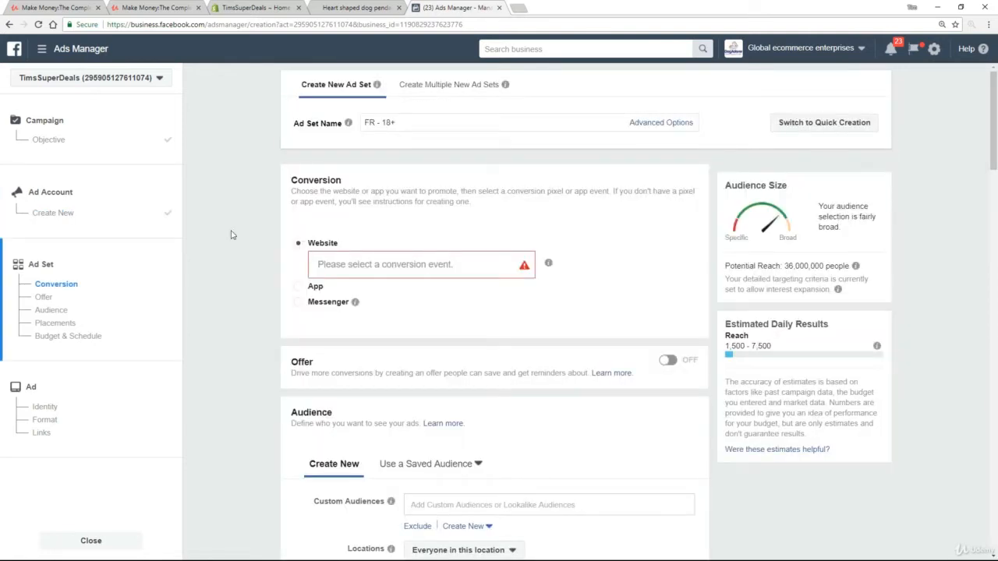
- Name the new ad set "Adset 1"
scroll(230, 233, down, 6)
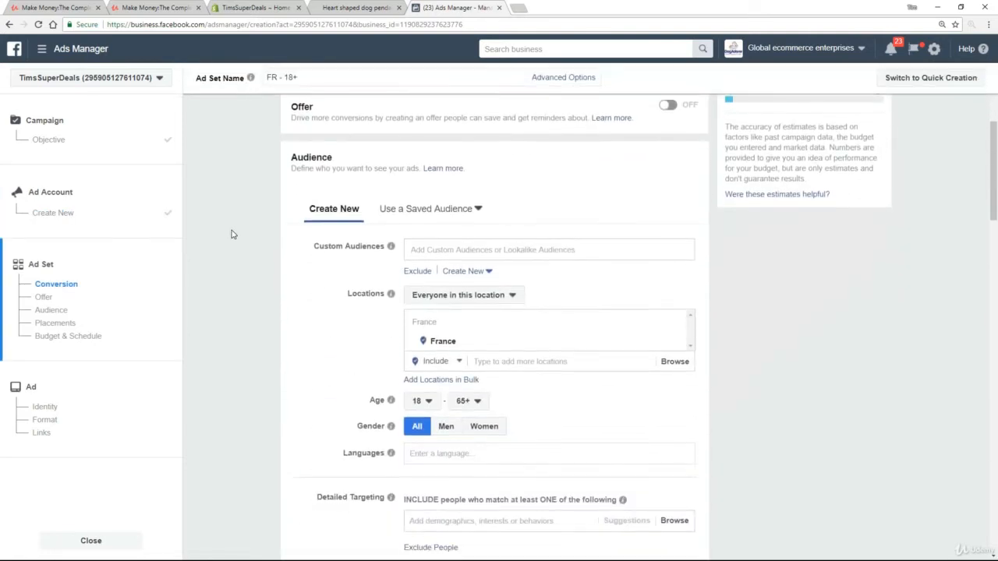
scroll(231, 234, up, 2)
scroll(231, 234, up, 3)
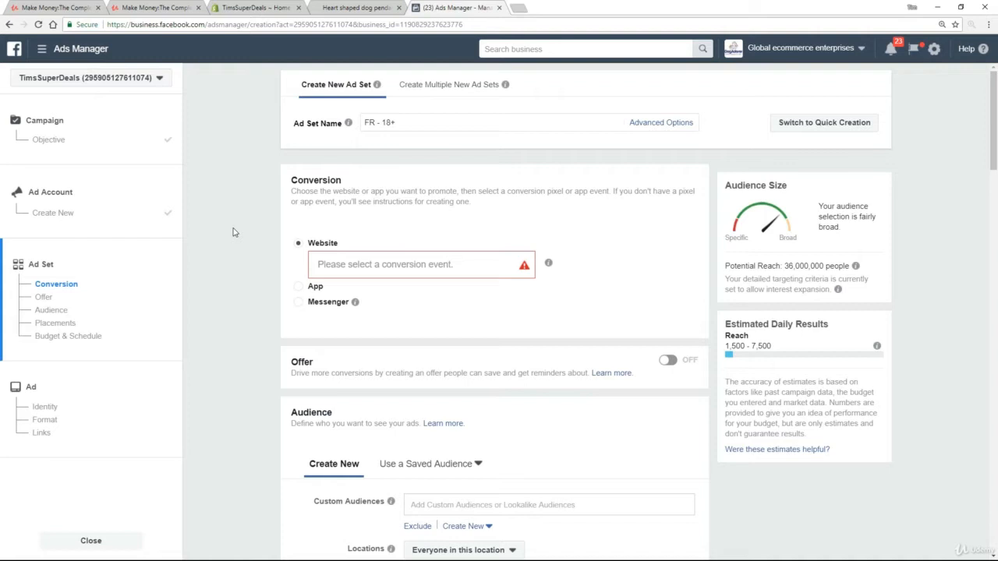
click(411, 124)
triple_click(410, 122)
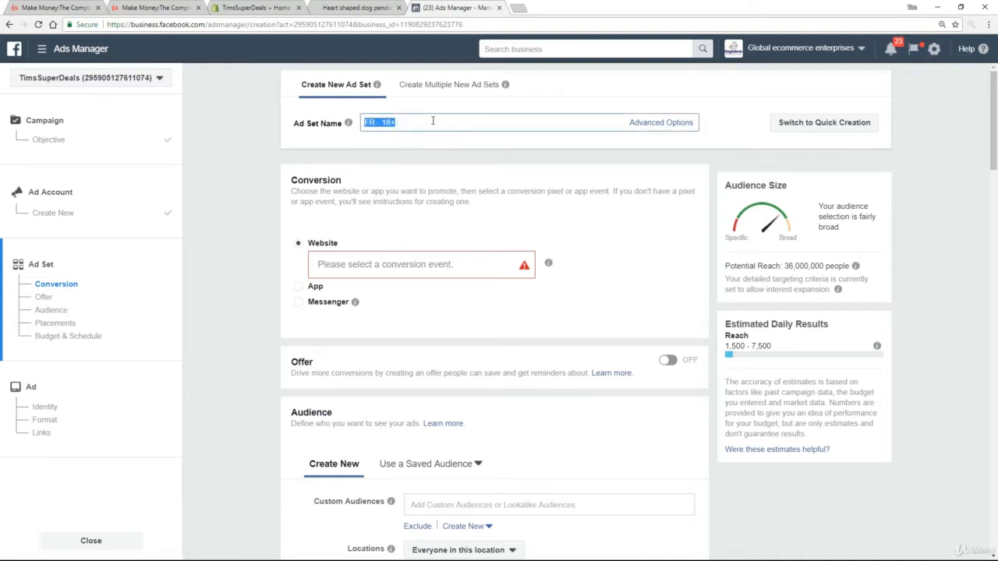
text(Adset 1)
- Review the available website conversion events and select Purchase as the ad set's conversion event
double_click(318, 180)
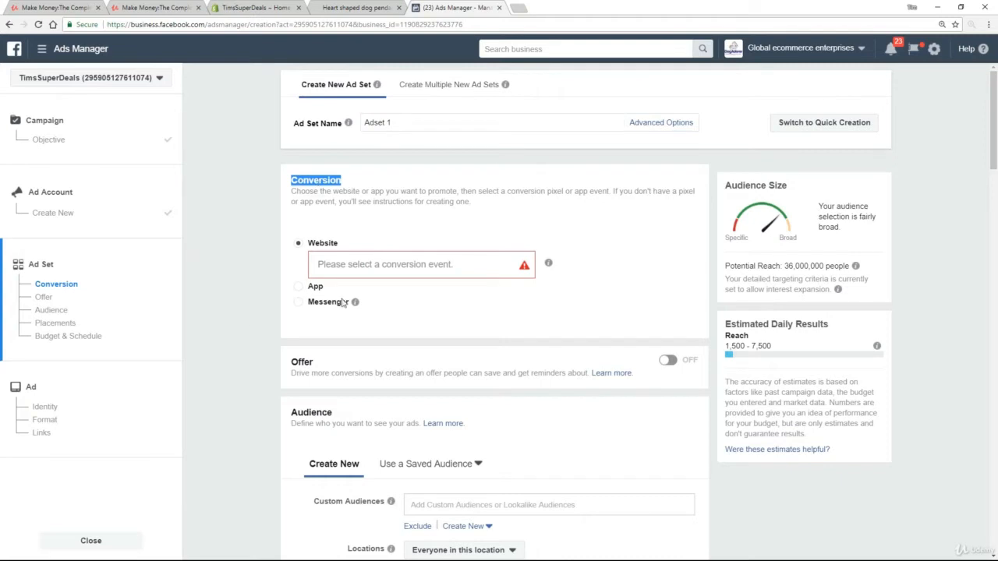
click(409, 265)
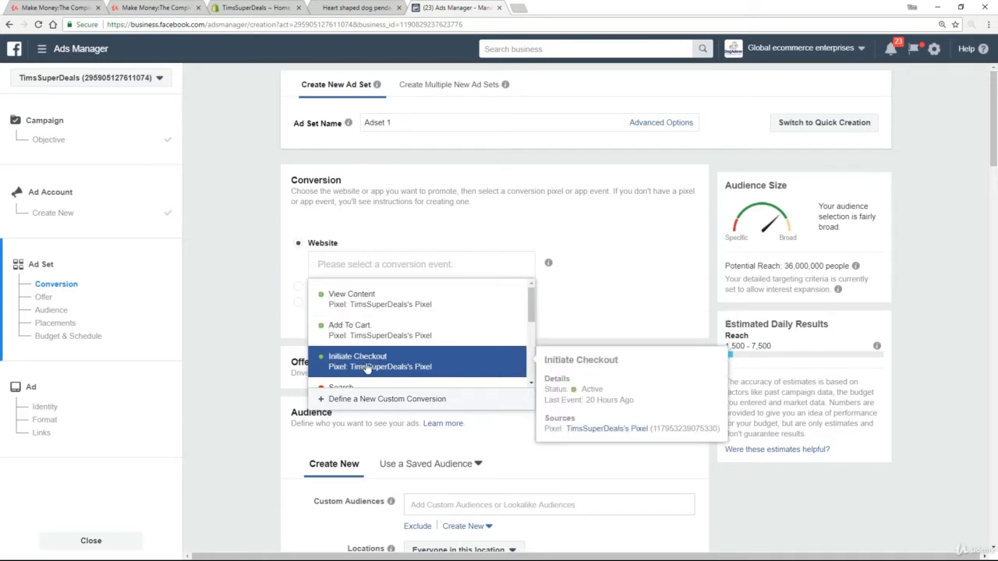
scroll(367, 362, down, 2)
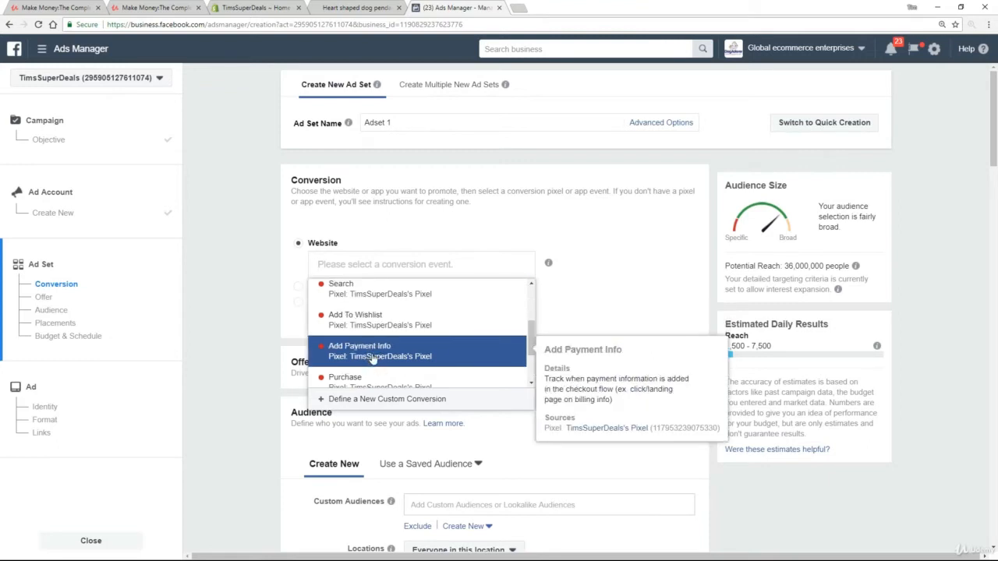
scroll(372, 358, down, 2)
scroll(374, 337, down, 4)
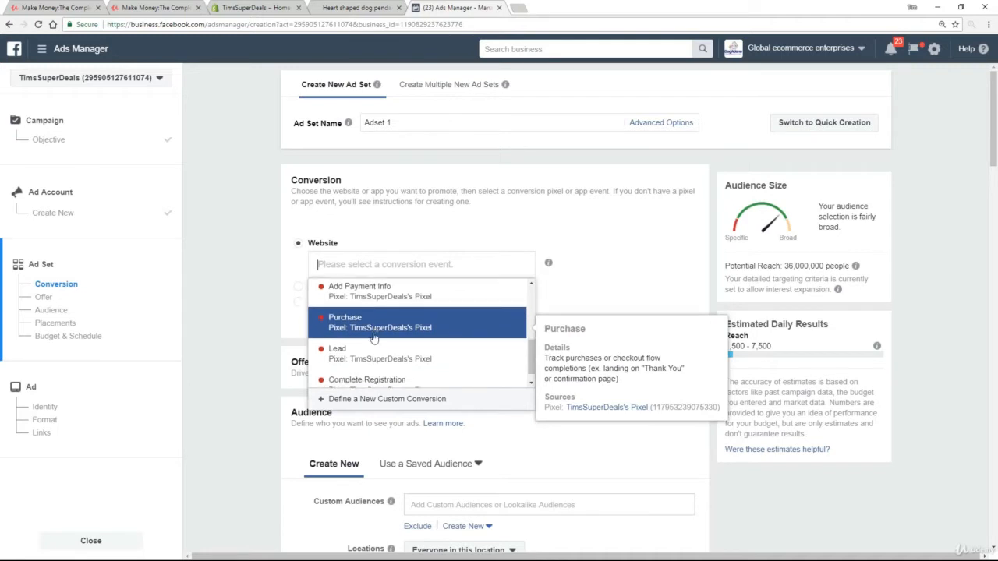
scroll(395, 247, up, 5)
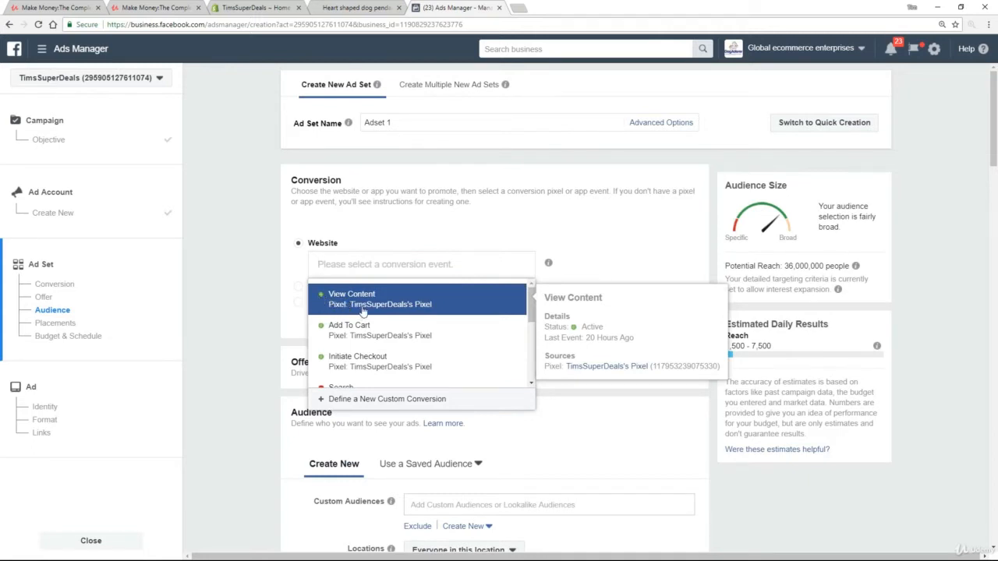
scroll(335, 312, down, 2)
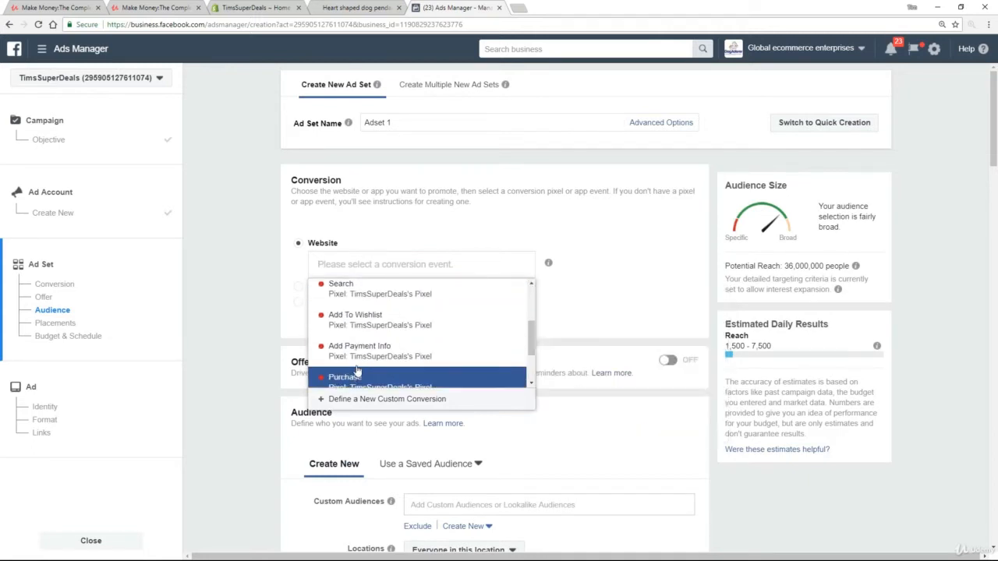
scroll(339, 380, down, 1)
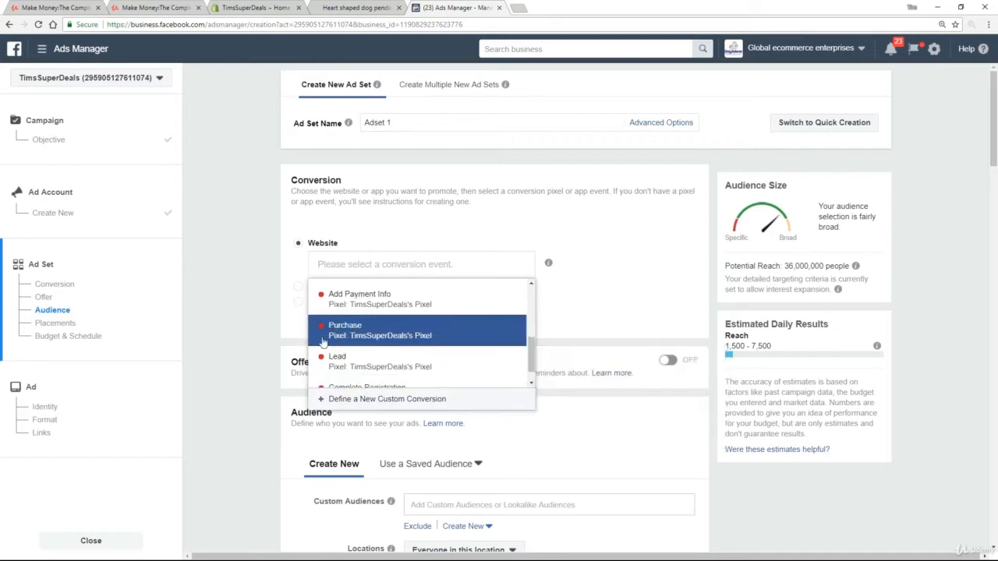
scroll(327, 327, up, 3)
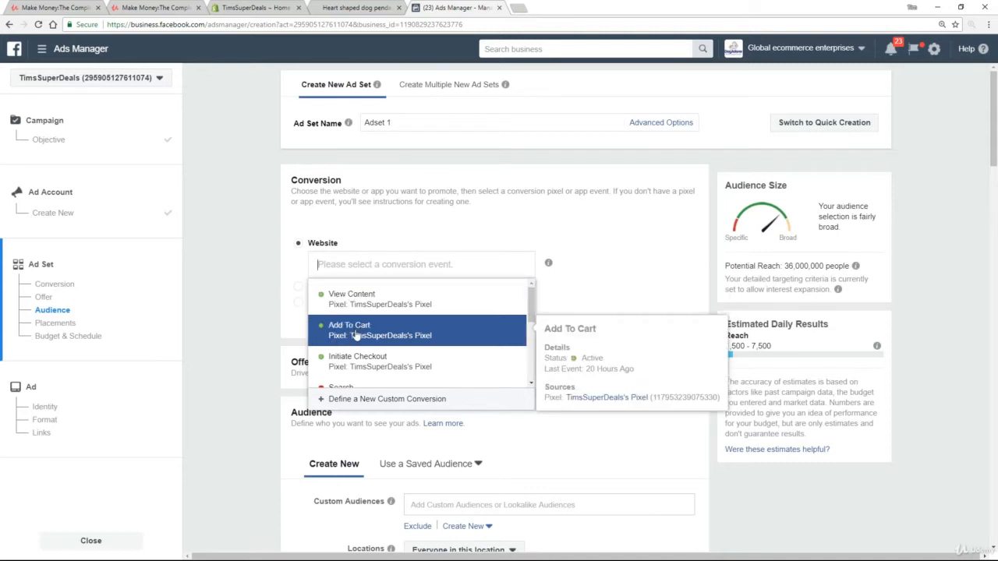
scroll(355, 334, down, 3)
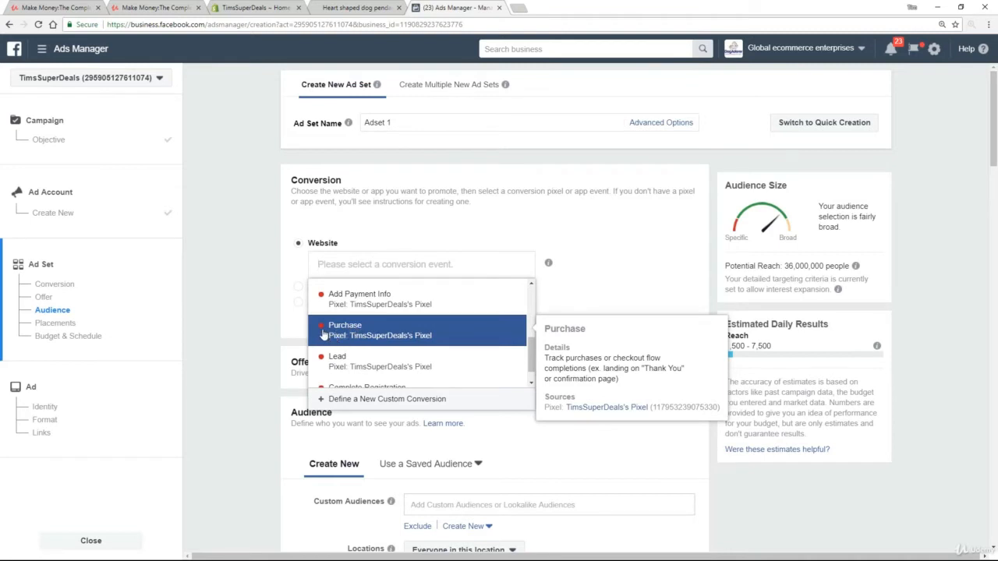
scroll(383, 334, up, 3)
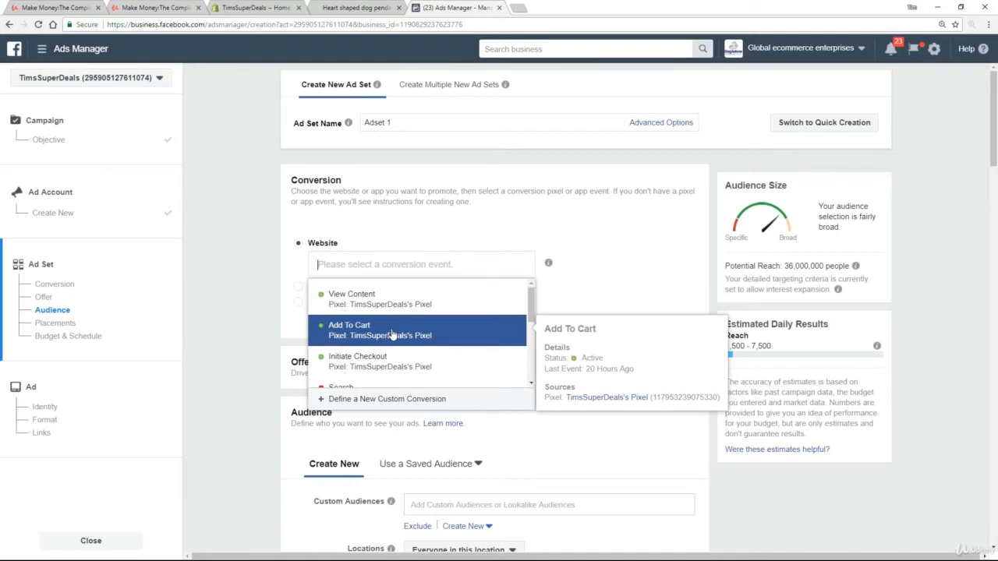
scroll(391, 333, down, 1)
scroll(392, 334, down, 3)
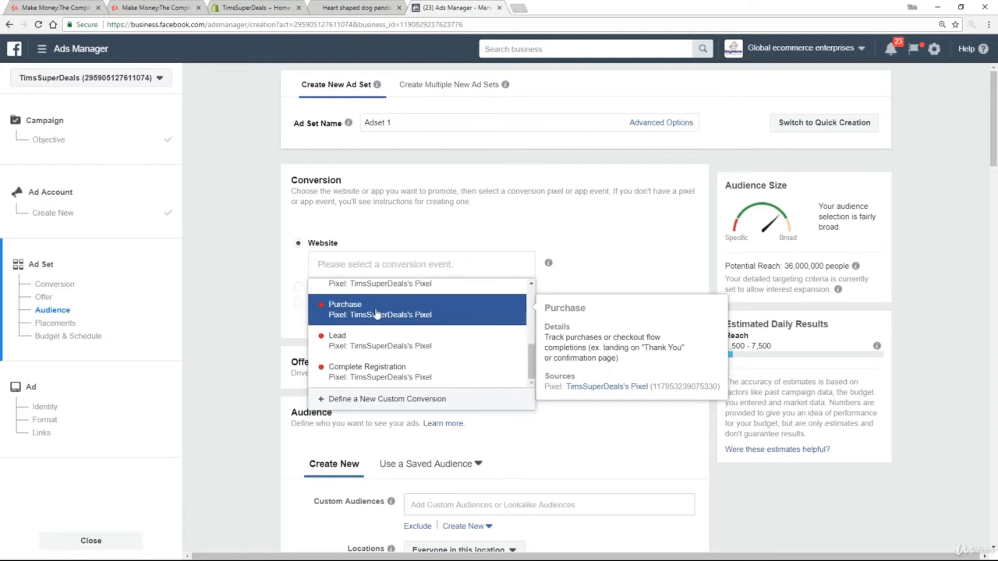
click(376, 313)
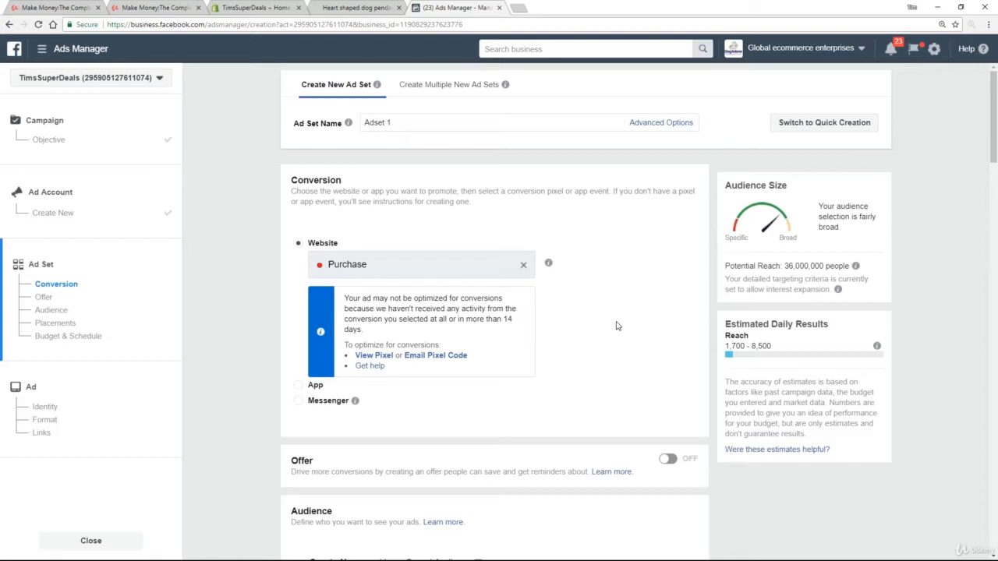
- Replace France with the country United States as the audience's target location
scroll(616, 326, down, 3)
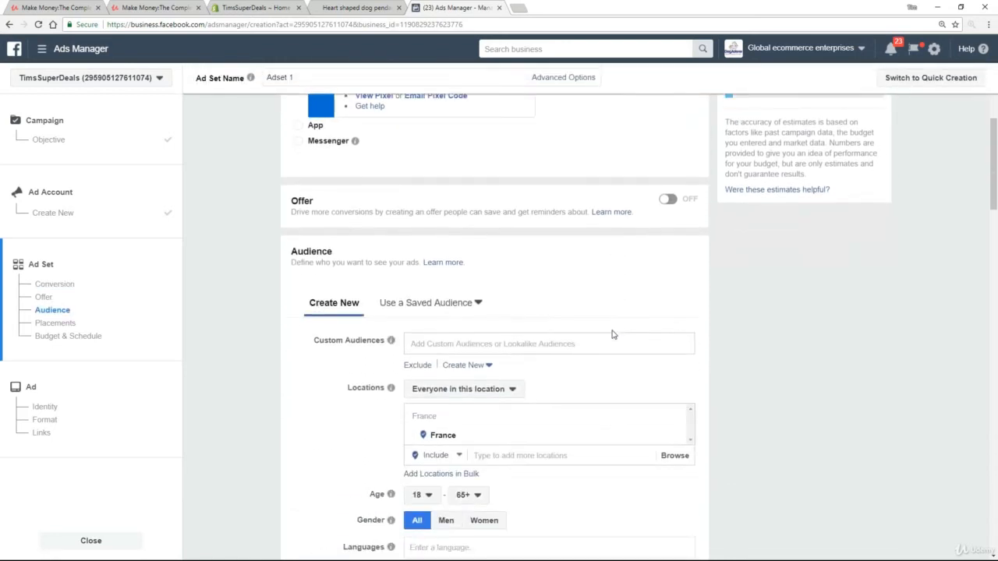
scroll(612, 334, down, 1)
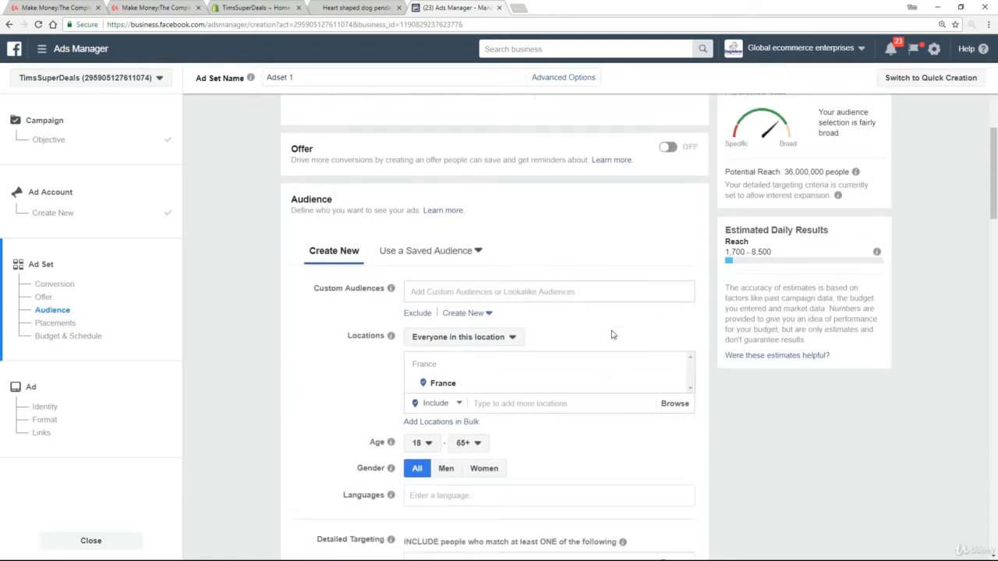
double_click(318, 199)
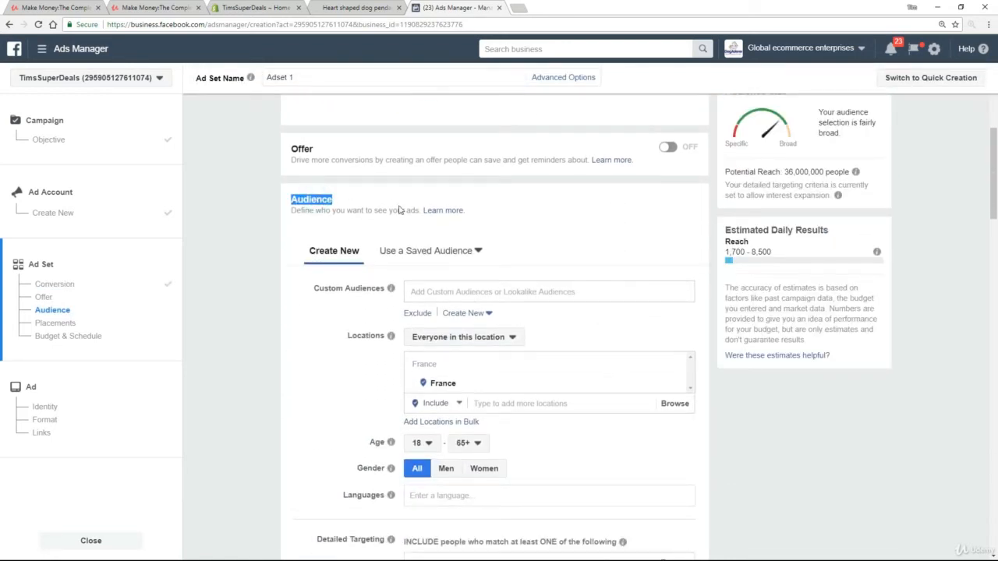
scroll(285, 337, up, 1)
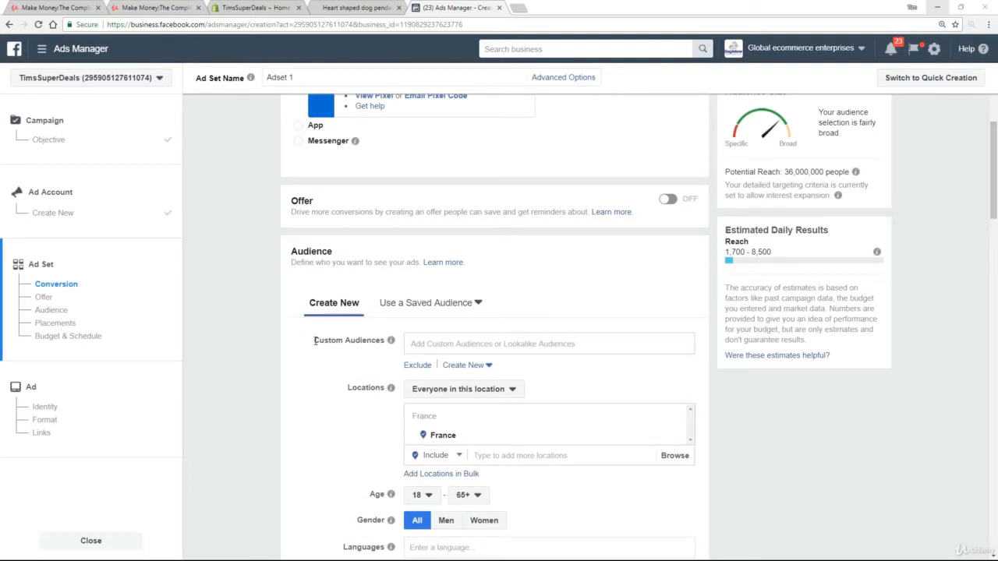
scroll(243, 371, down, 3)
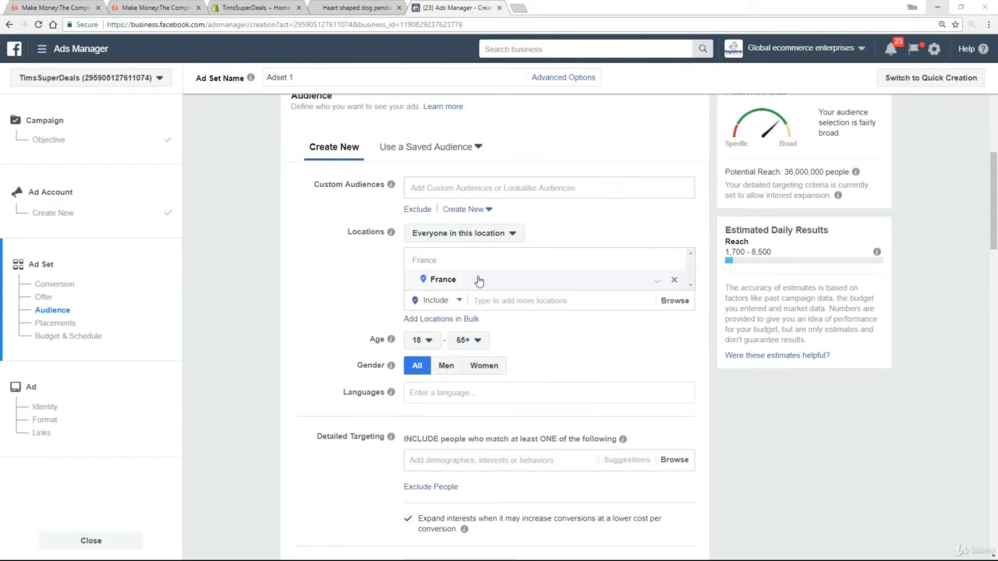
click(674, 282)
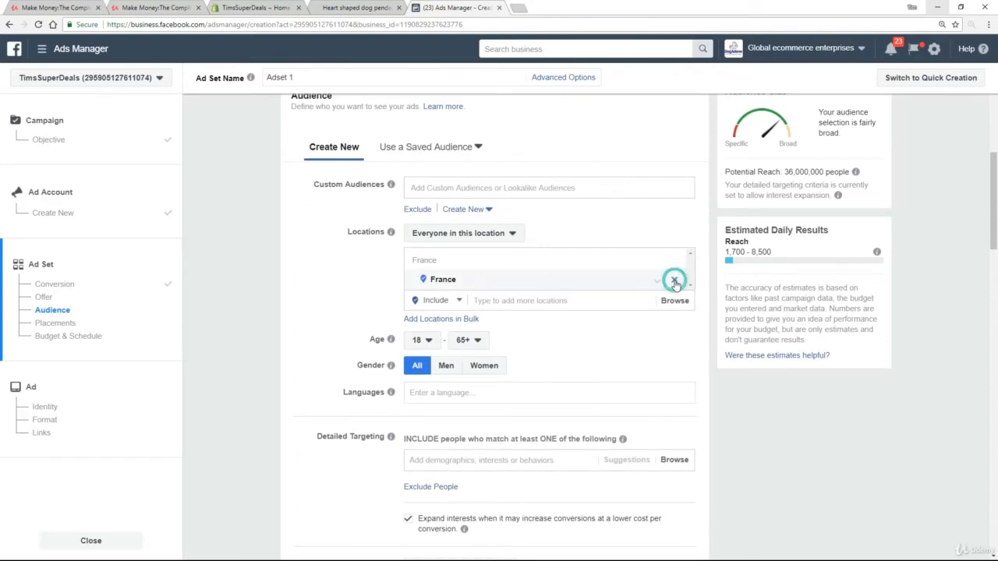
click(542, 300)
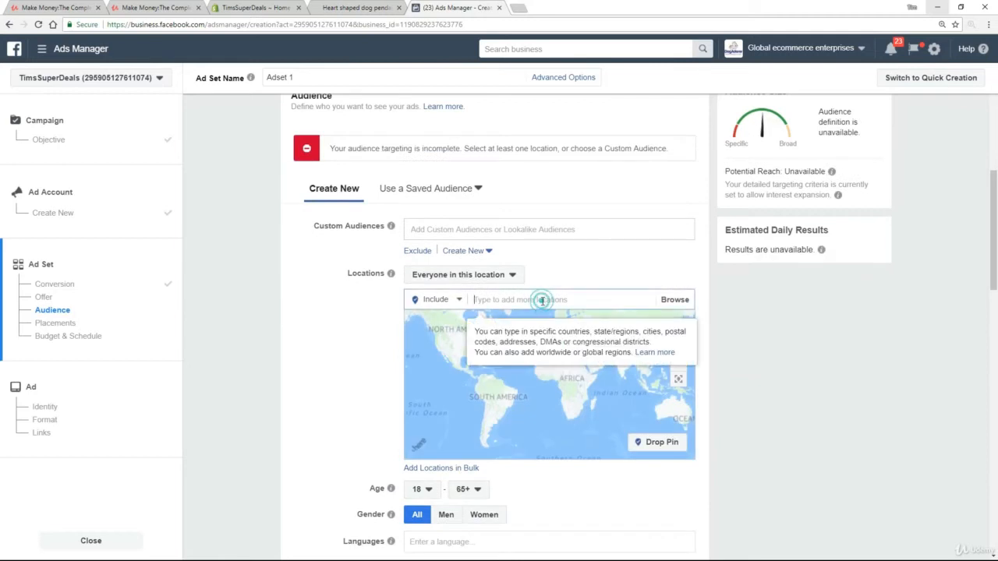
text(united)
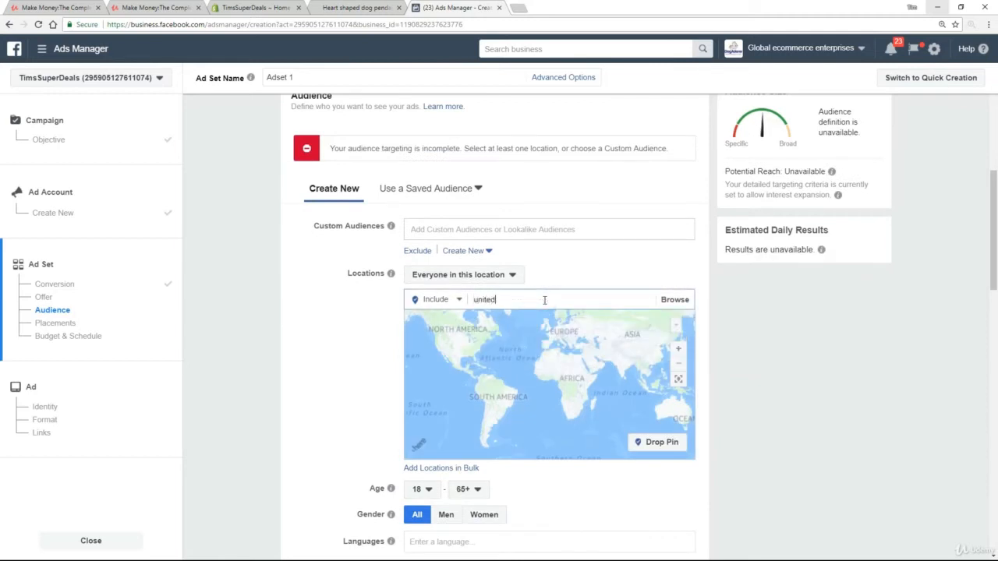
text( states)
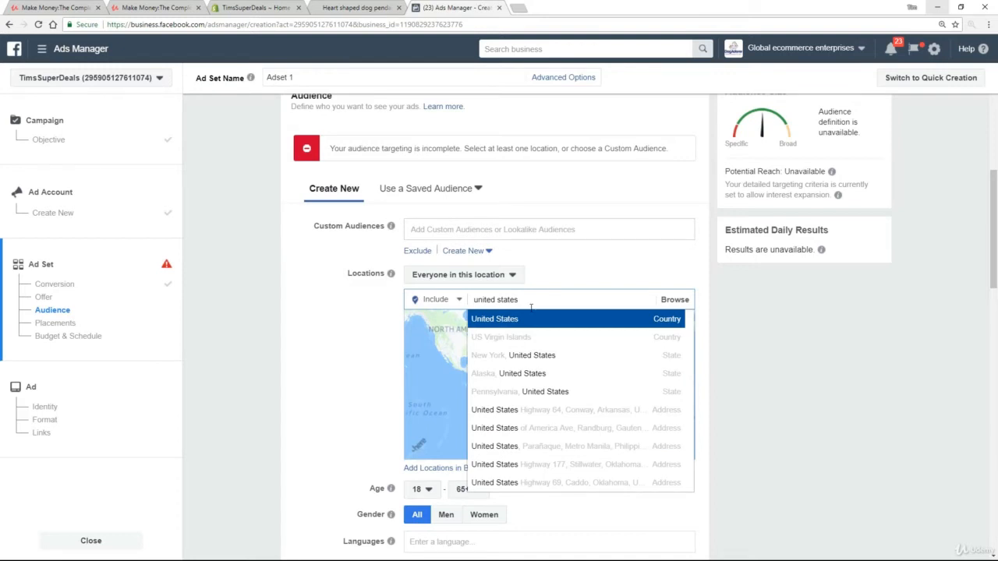
click(499, 320)
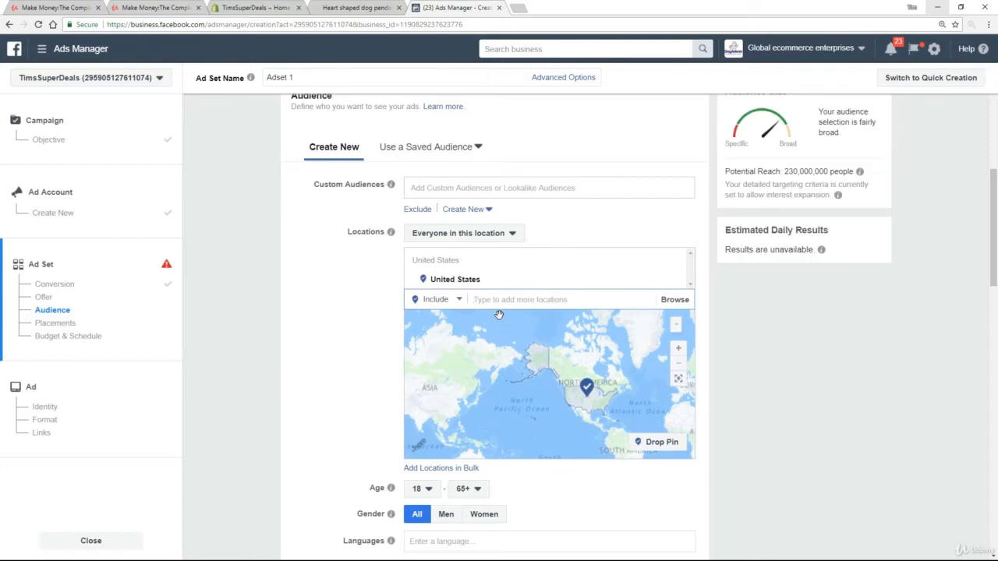
scroll(195, 270, down, 3)
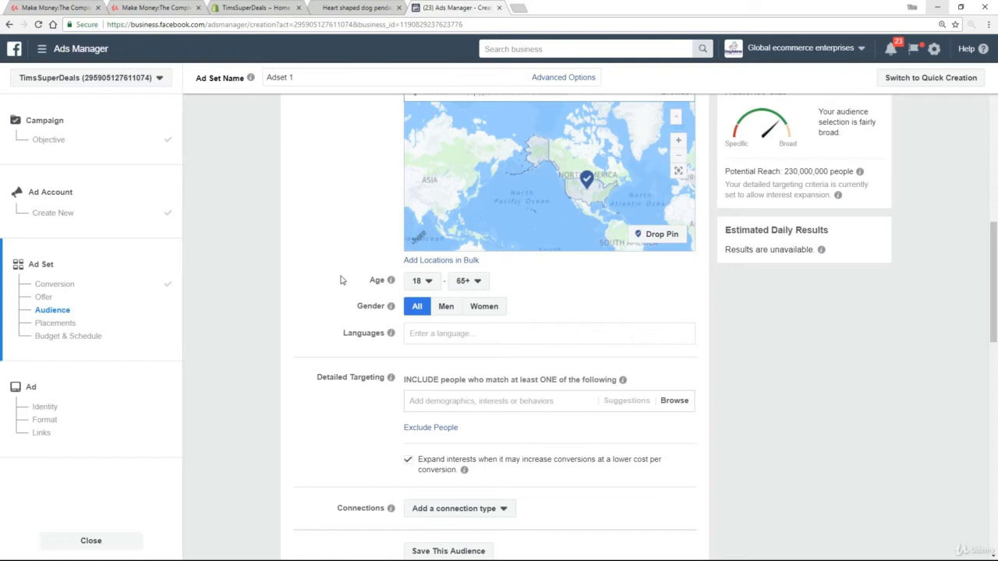
- Set the audience's minimum age to 35 and restrict the gender to Women
click(422, 282)
scroll(430, 367, down, 5)
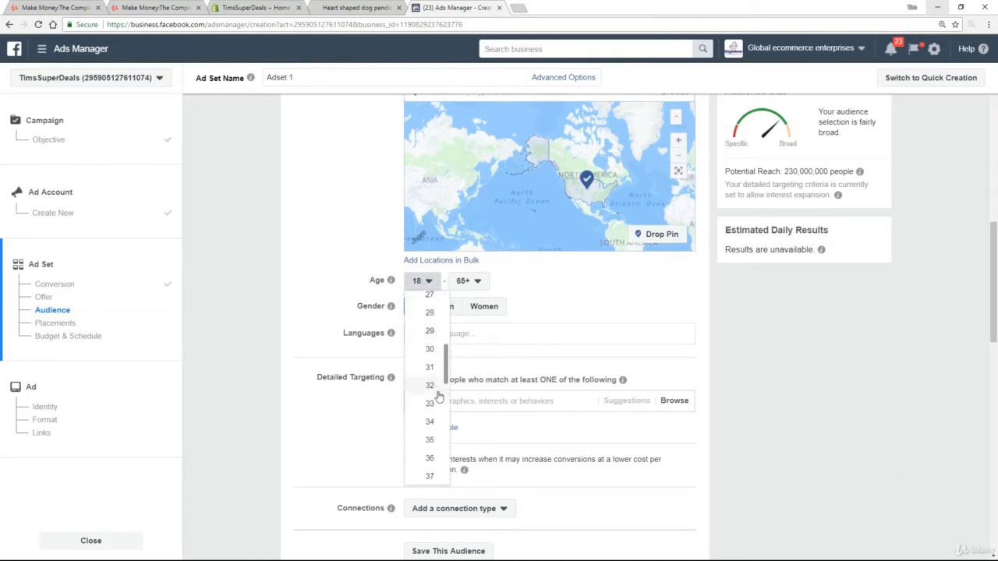
click(429, 440)
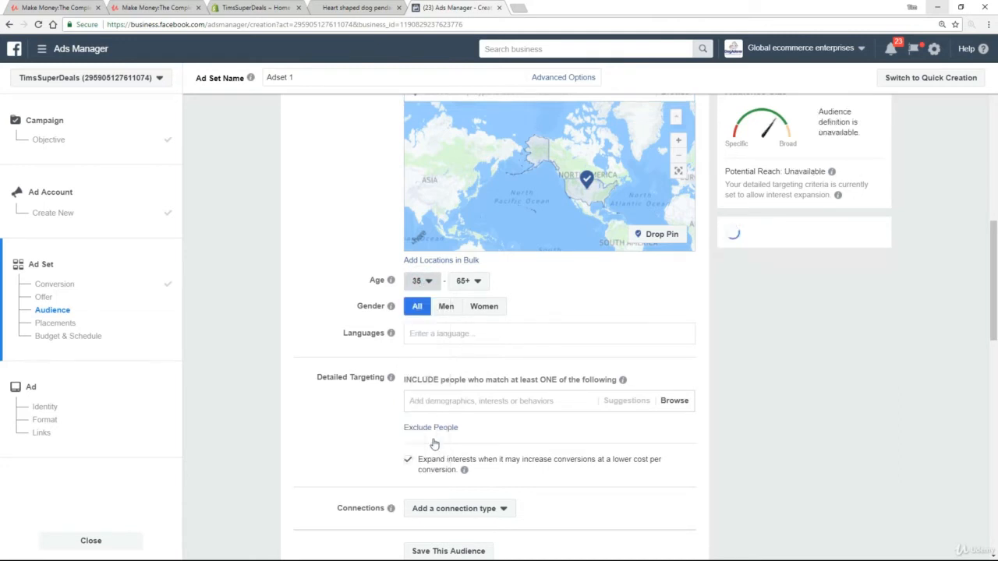
click(496, 311)
- Add English (All) as the audience language and check the potential reach
click(460, 334)
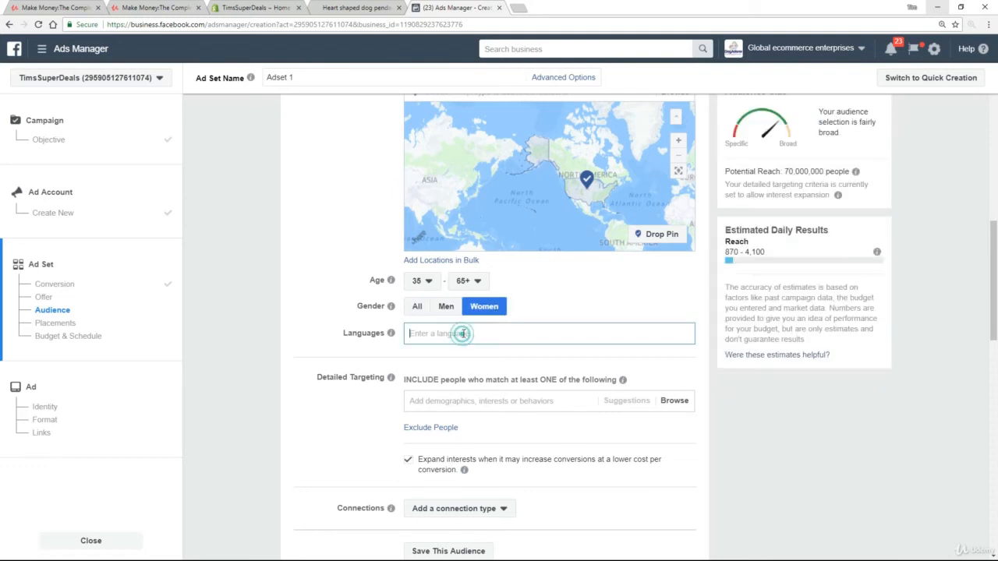
text(e)
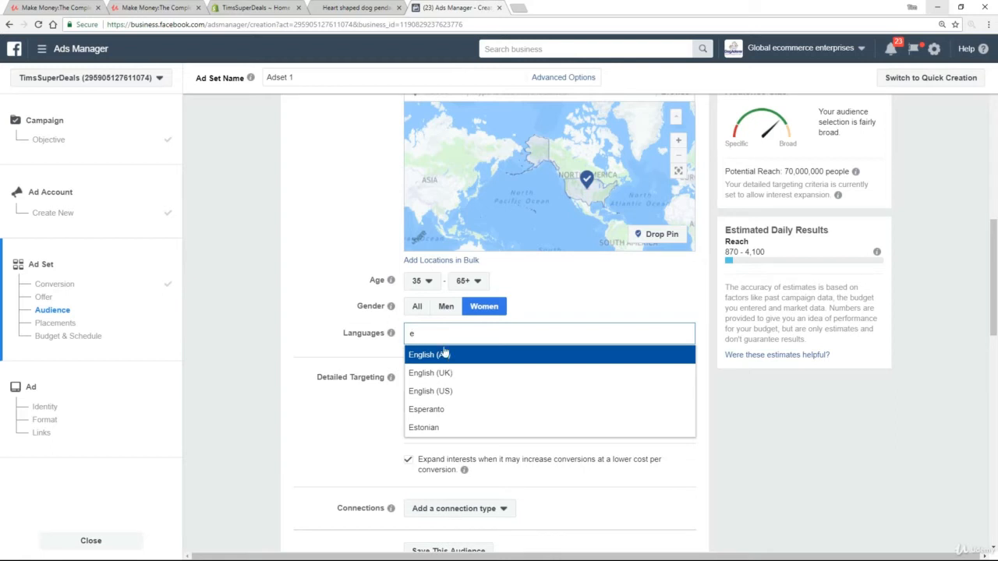
click(443, 356)
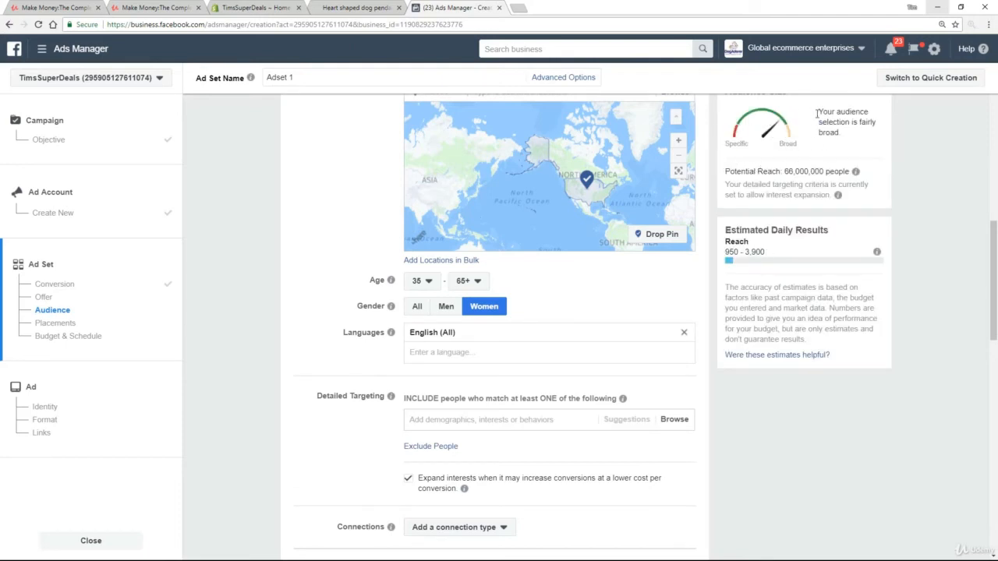
drag(724, 172, 848, 173)
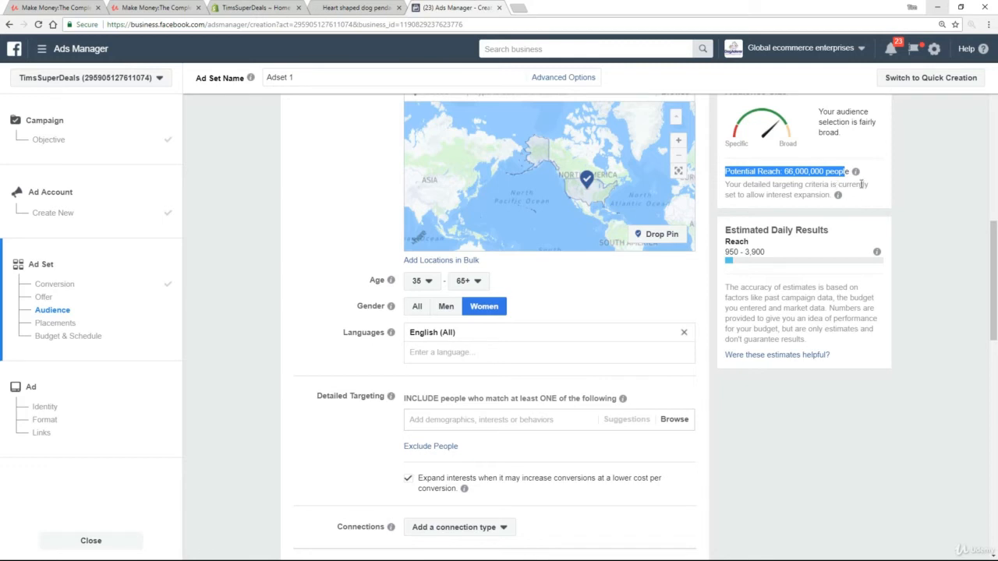
- Search the detailed targeting for "labrador" and include the interest Labrador Retriever
scroll(232, 246, down, 1)
scroll(232, 247, down, 2)
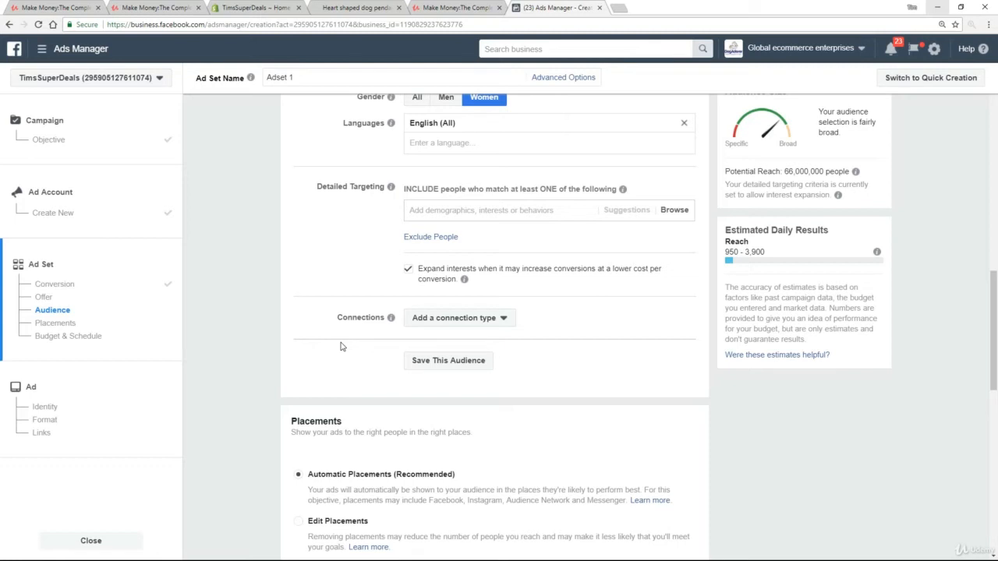
scroll(448, 243, up, 2)
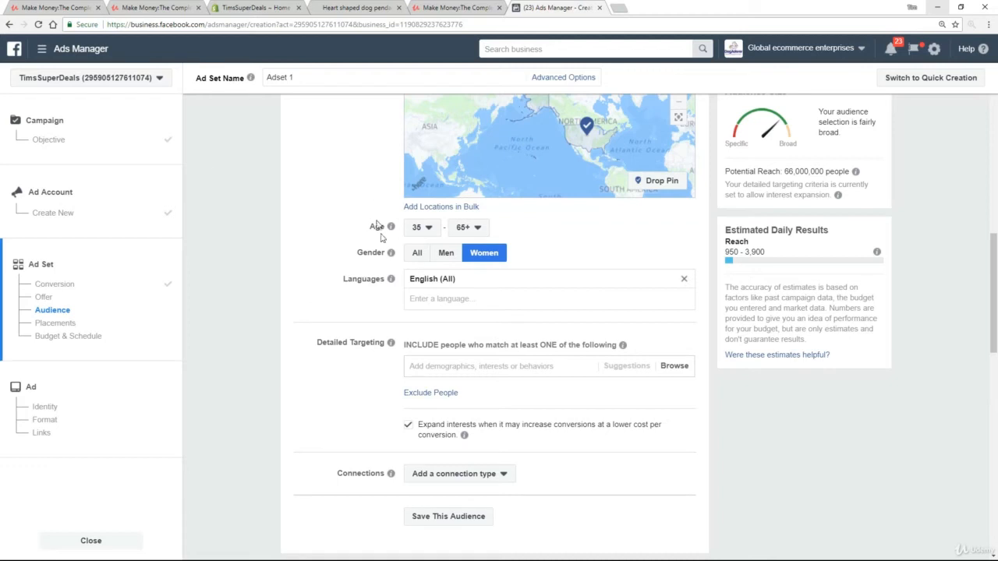
scroll(380, 230, down, 2)
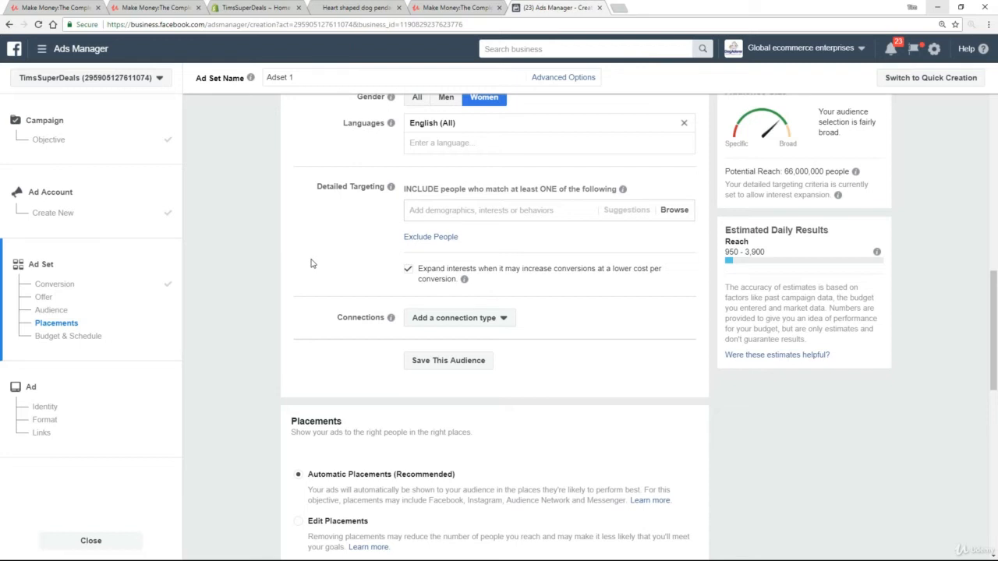
click(423, 210)
text(la)
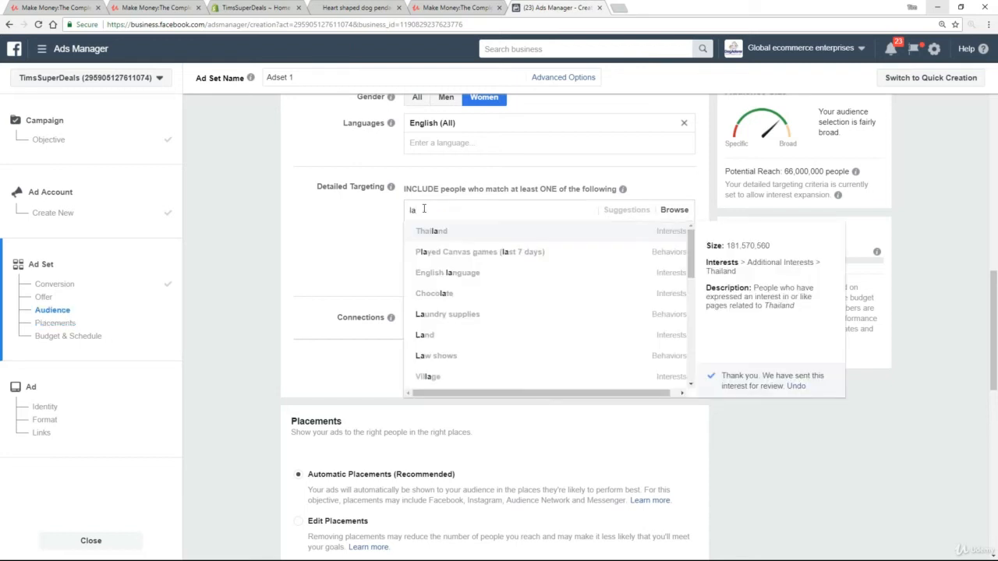
text(brador)
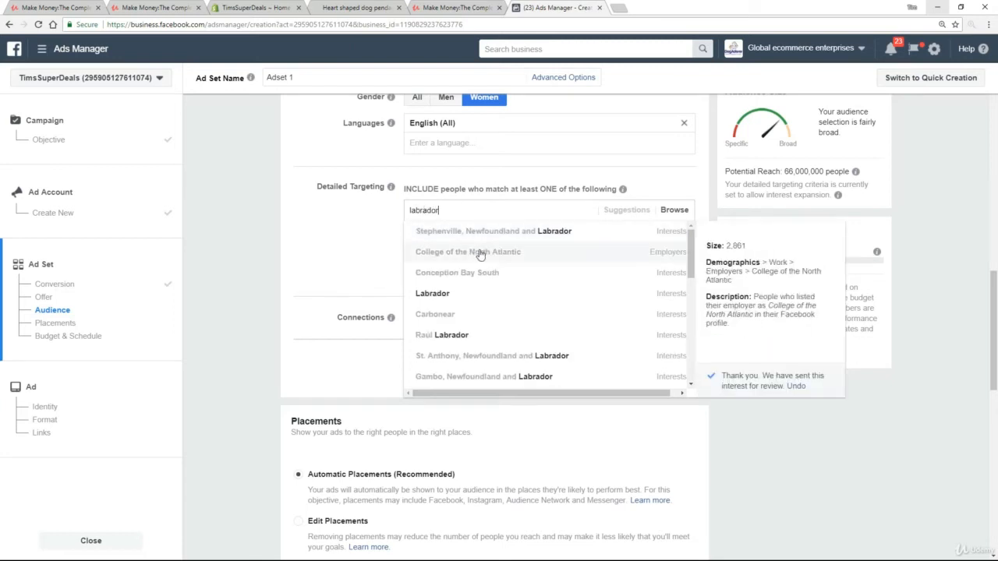
scroll(481, 261, down, 3)
scroll(480, 265, down, 5)
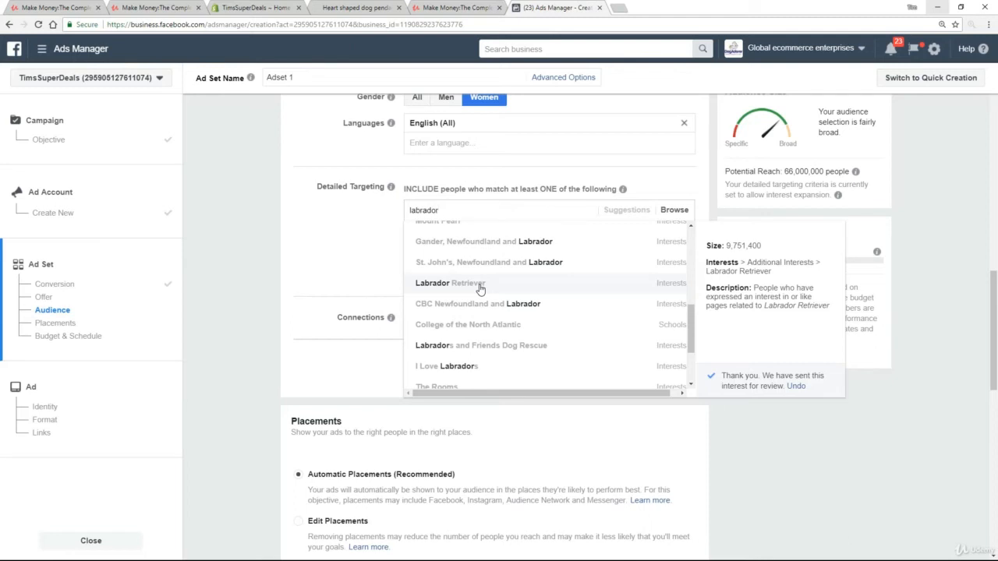
click(480, 285)
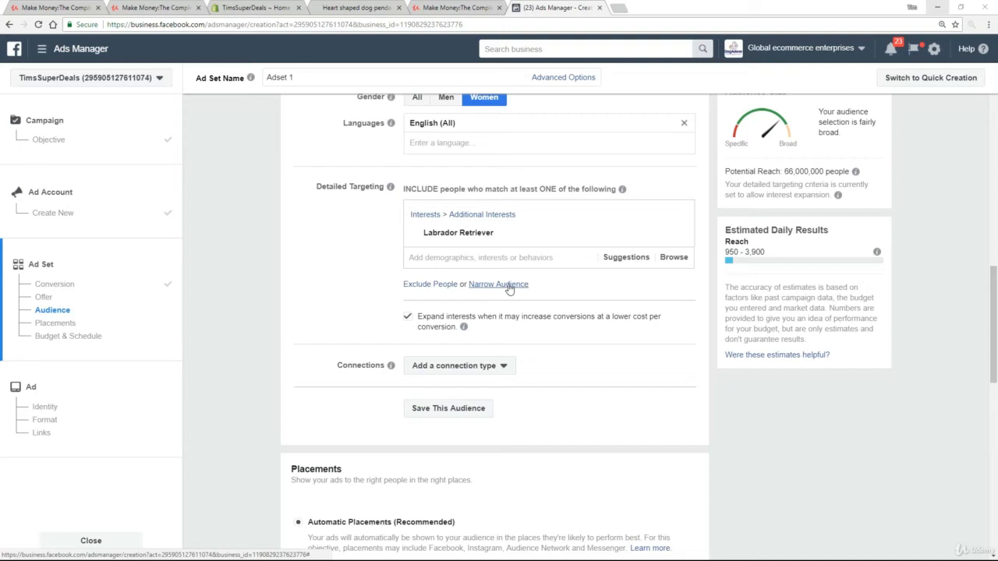
- Narrow the audience to people who must also match the interest BarkBox
click(506, 286)
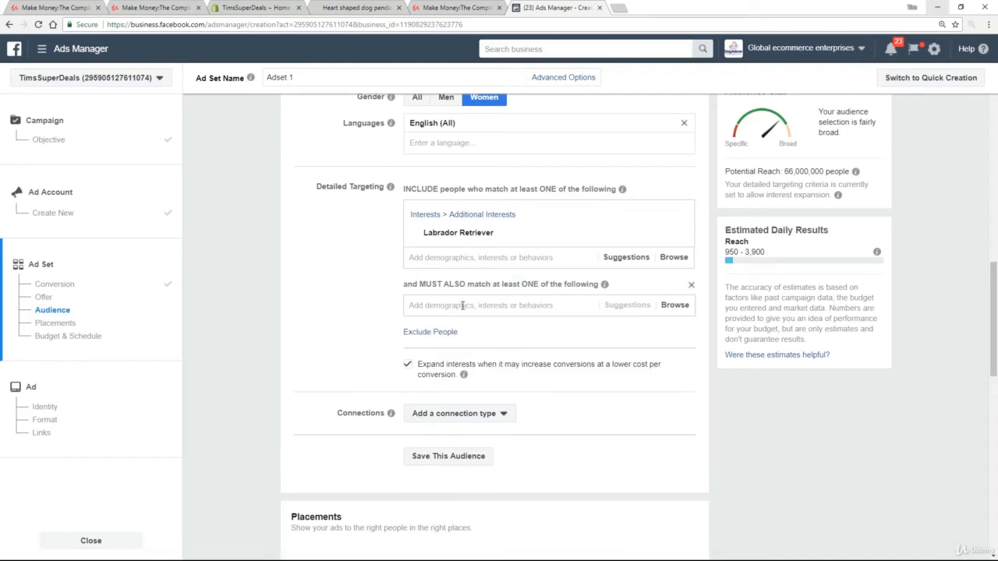
click(463, 305)
text(b)
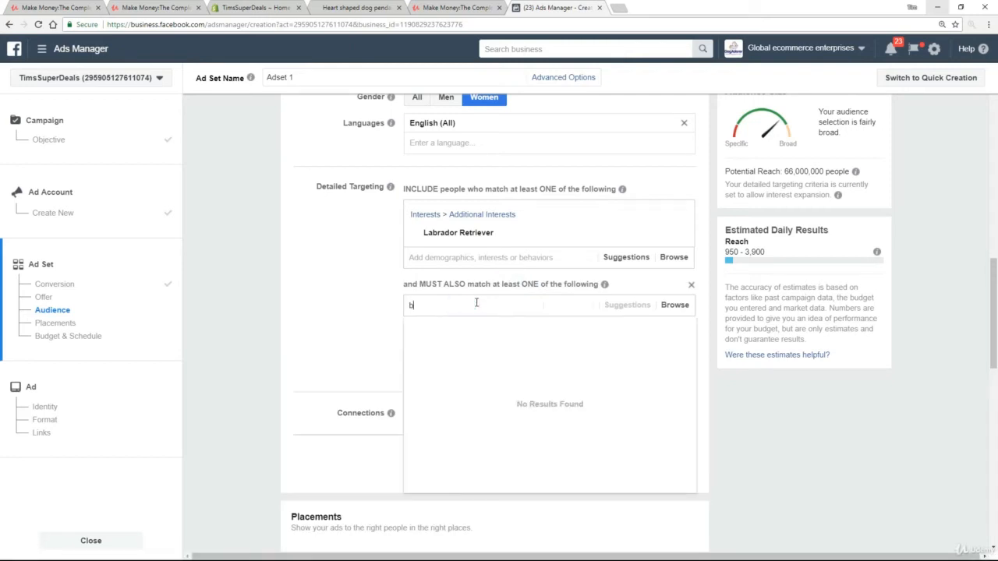
text(ark box)
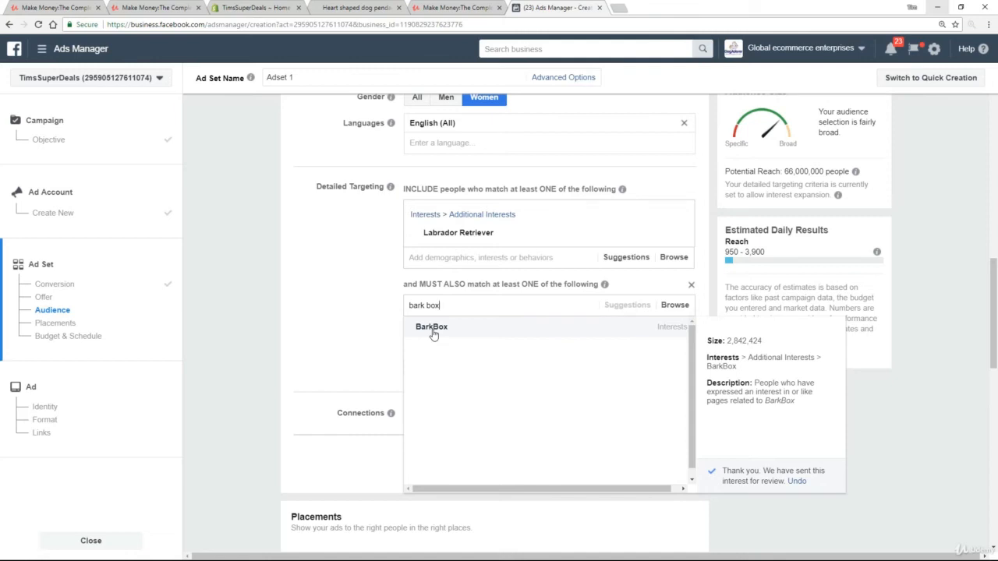
click(432, 327)
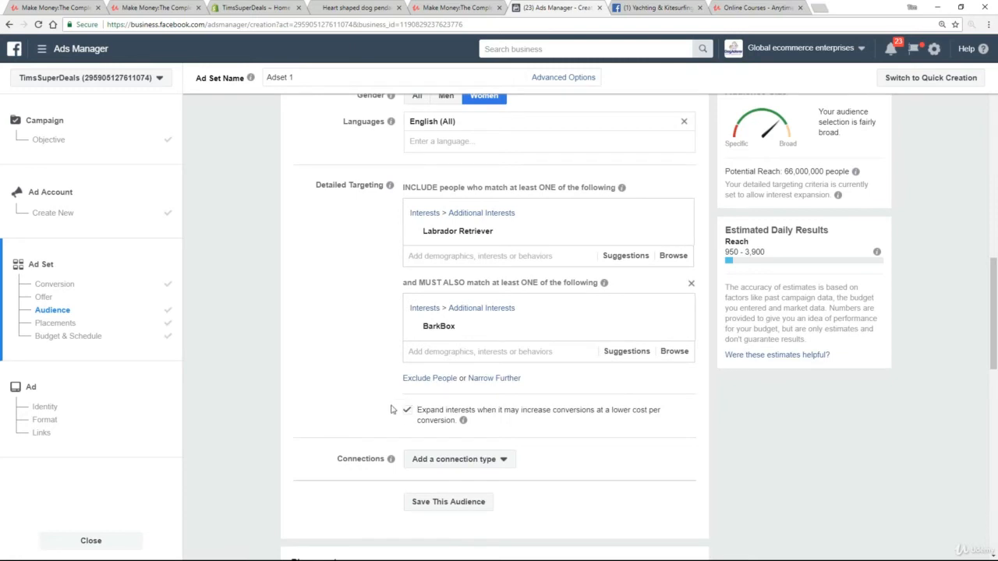
- Turn off interest expansion for the detailed targeting and check the resulting potential reach
click(408, 413)
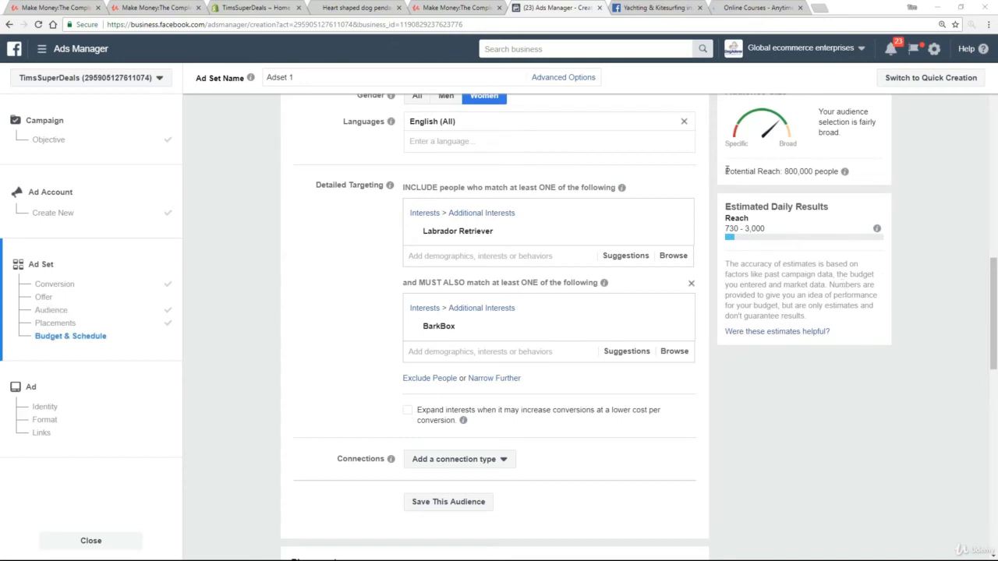
drag(725, 171, 839, 172)
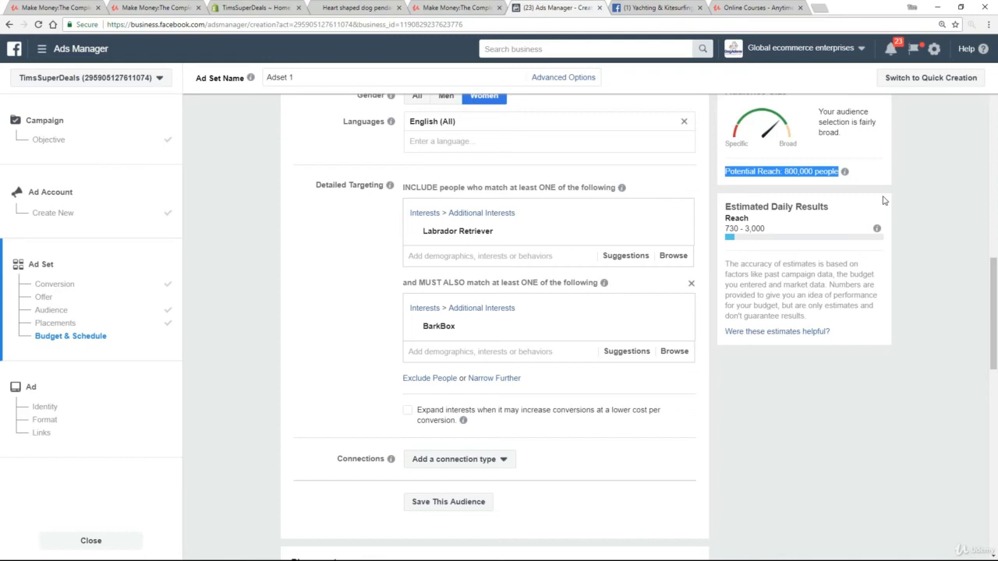
click(94, 267)
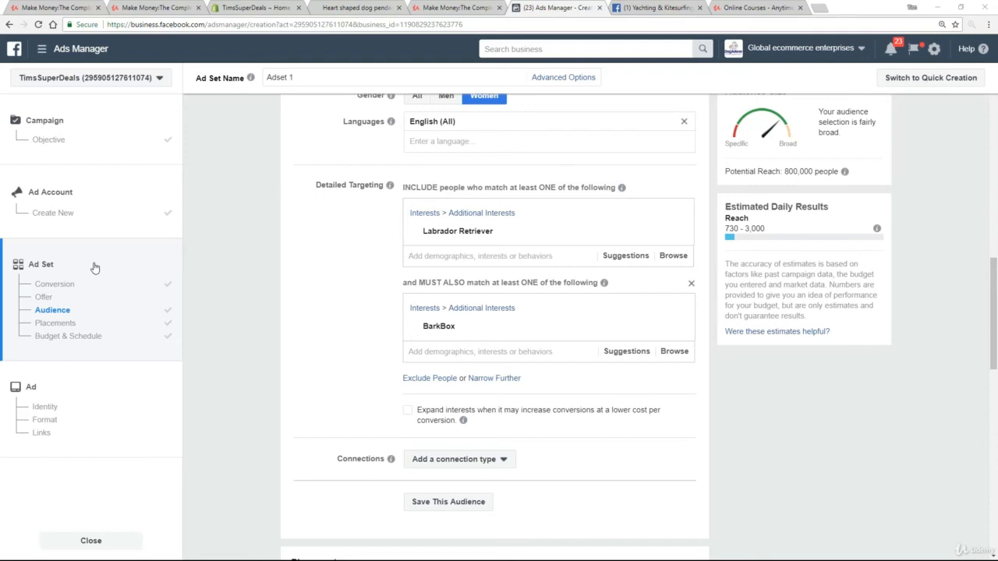
- Switch the ad set from automatic placements to Edit Placements and review the available platforms
scroll(281, 299, down, 2)
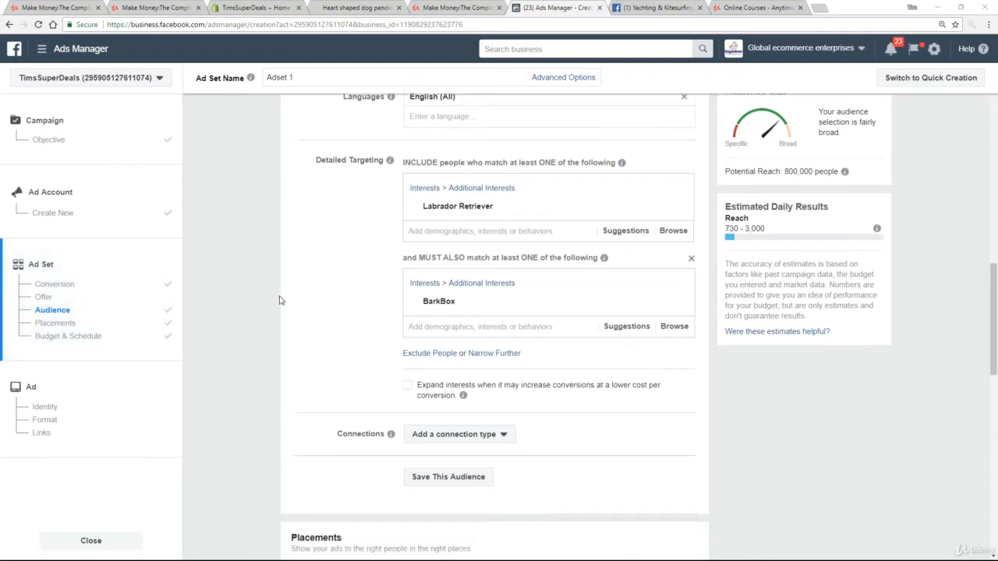
scroll(275, 302, down, 3)
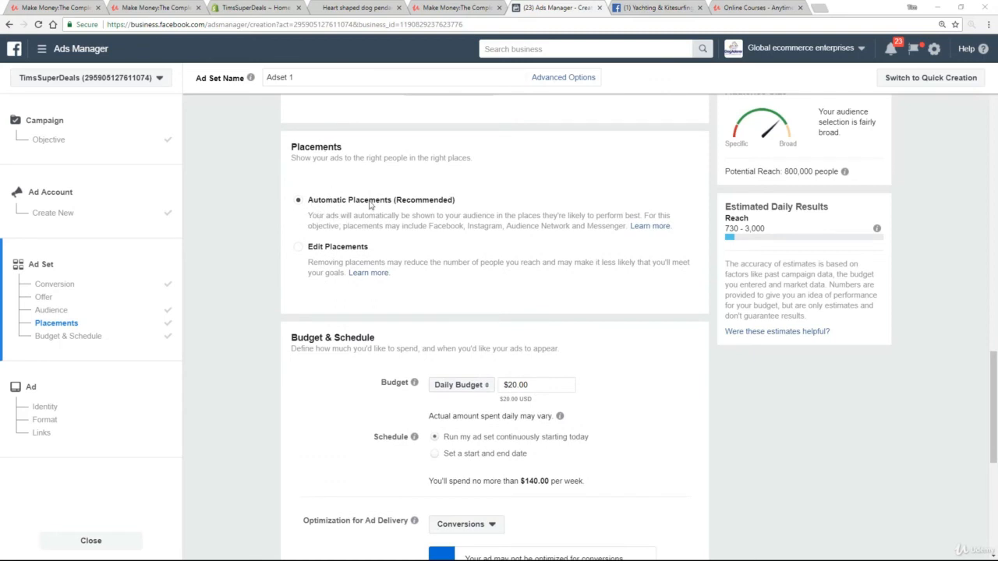
click(300, 250)
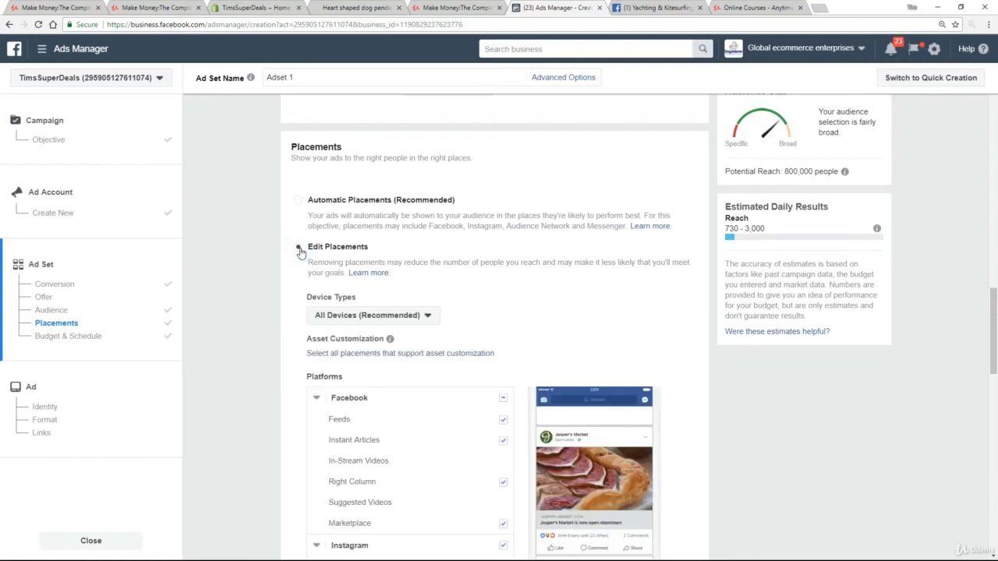
scroll(204, 346, down, 2)
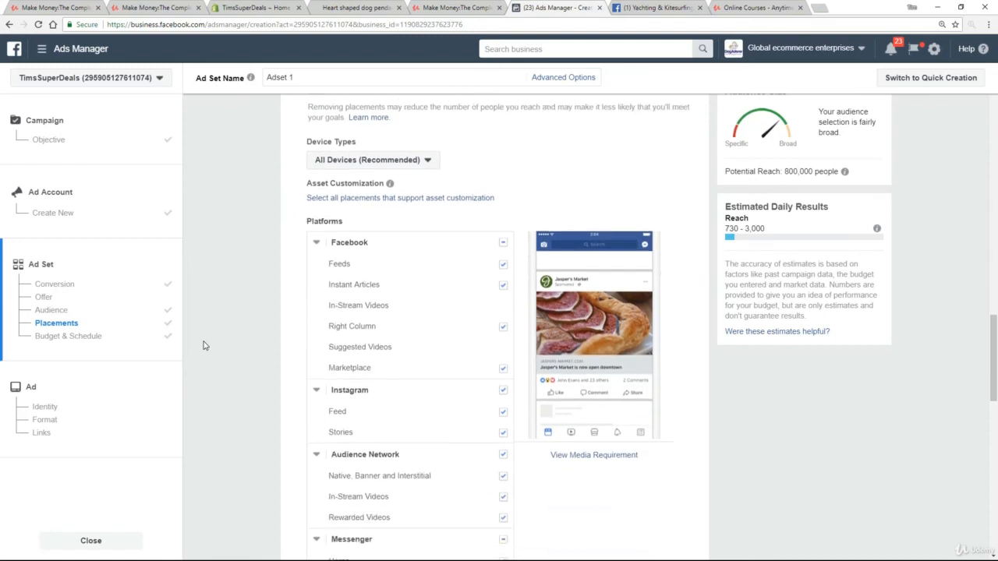
scroll(205, 345, down, 1)
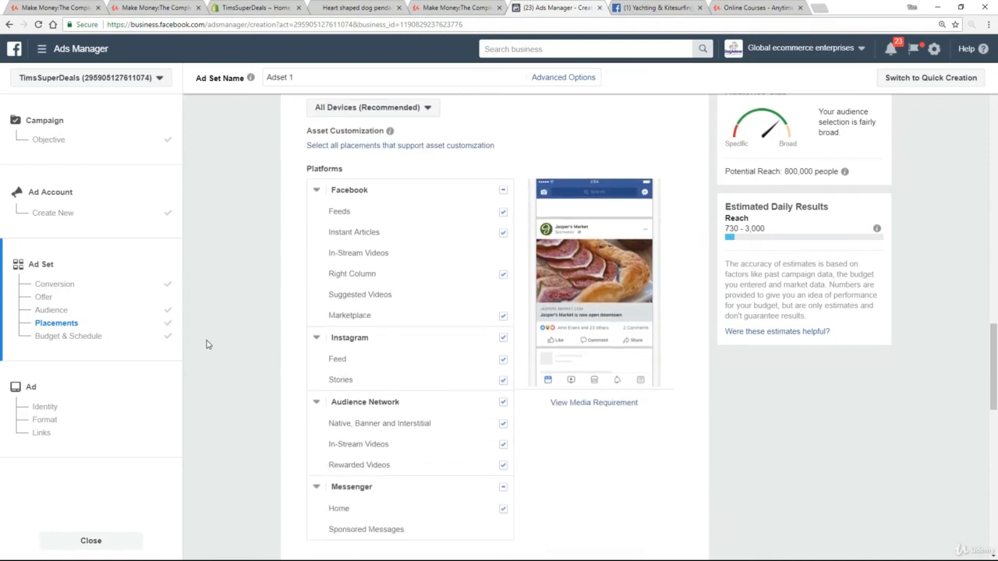
- Restrict the placement device types to Mobile Only and check the potential reach
click(384, 111)
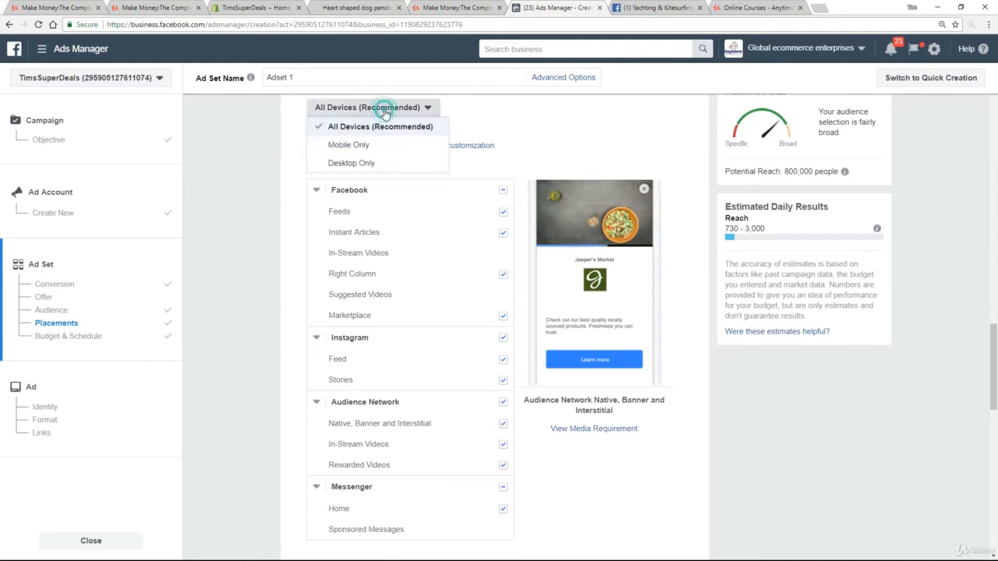
click(214, 157)
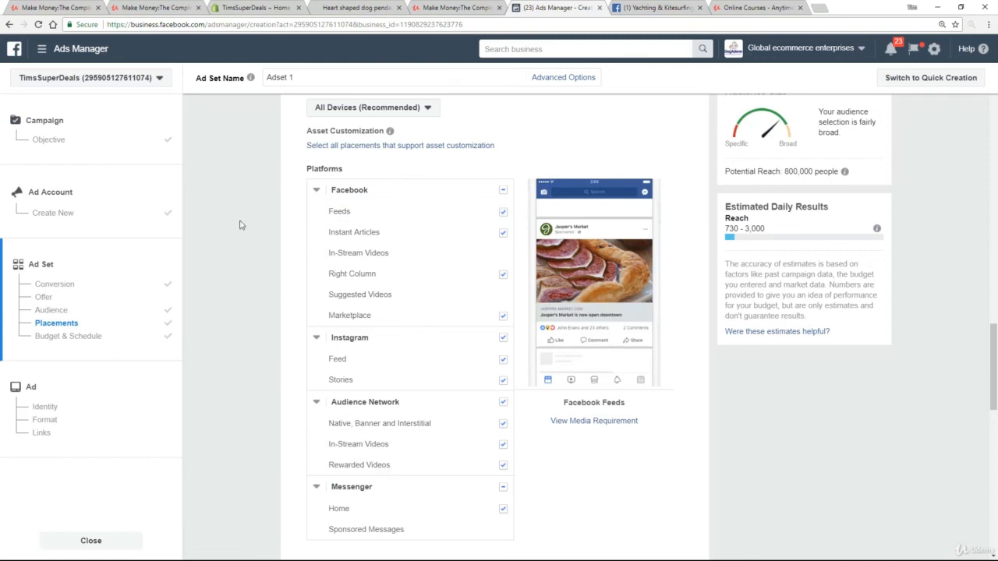
click(429, 107)
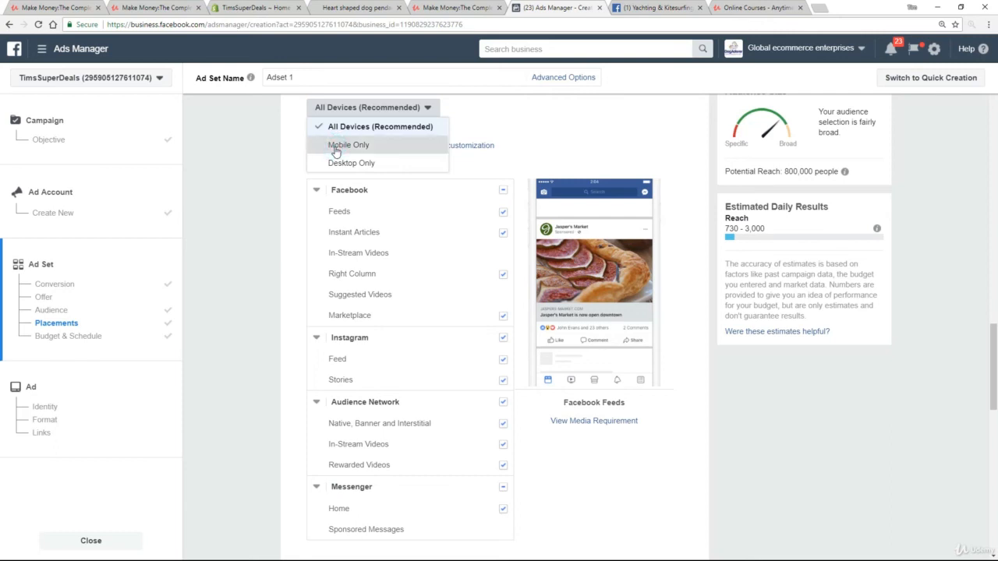
click(343, 146)
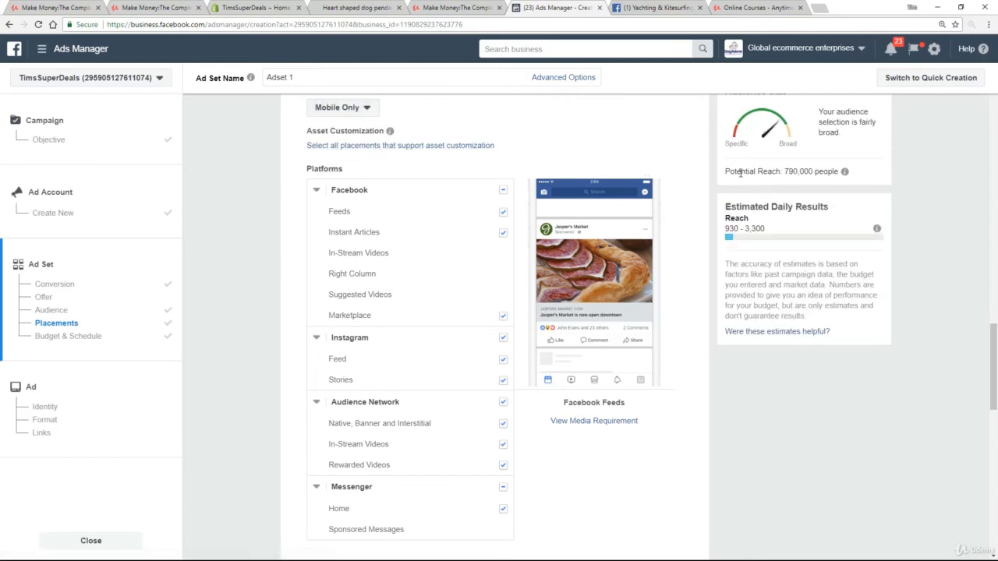
drag(724, 170, 838, 172)
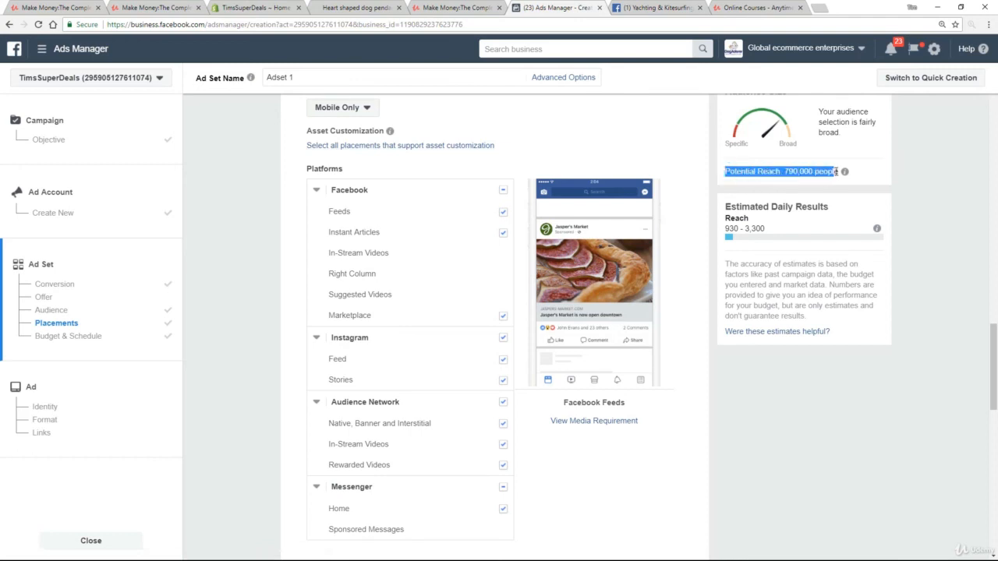
click(760, 173)
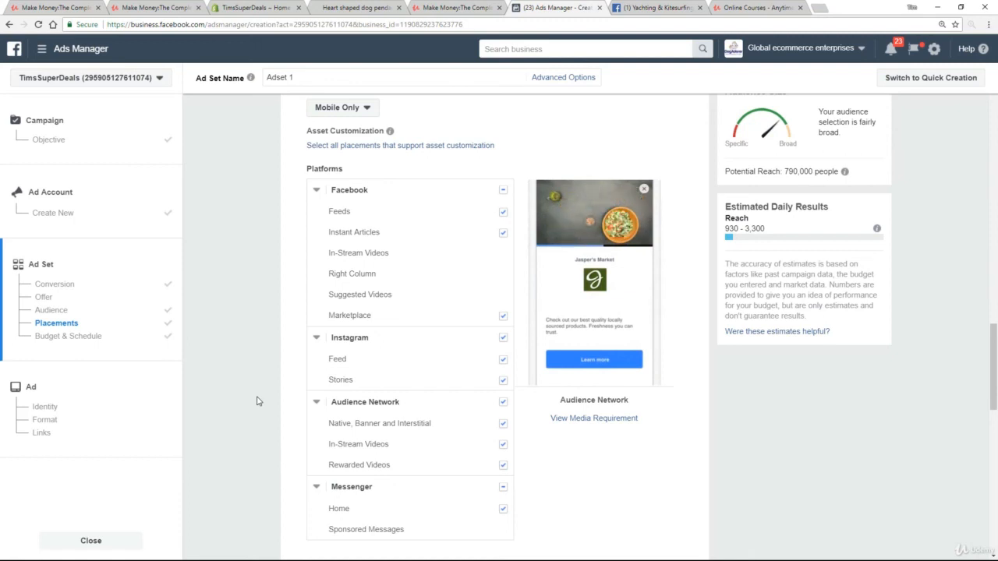
- Exclude all Audience Network and Messenger placements from the platforms
click(503, 402)
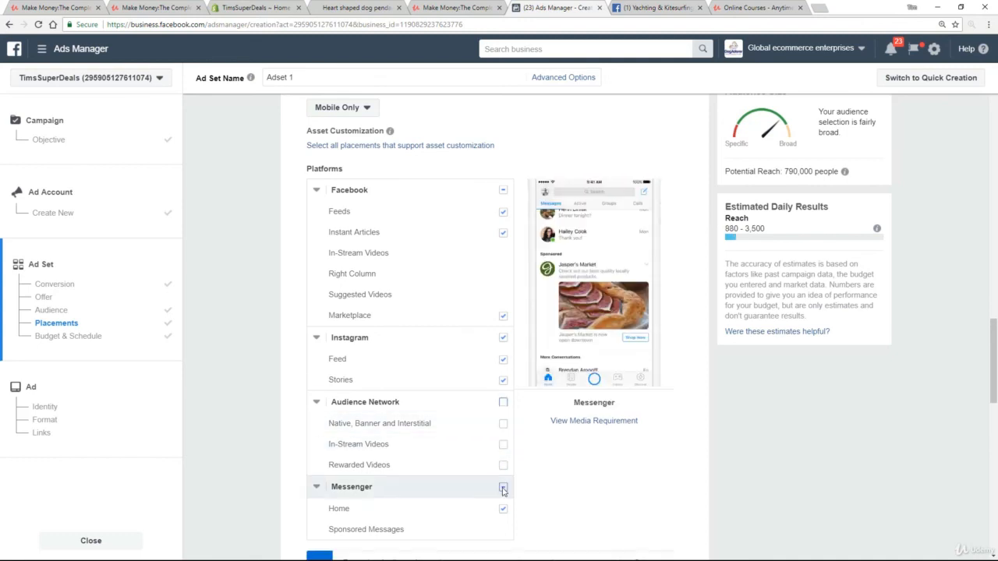
click(503, 489)
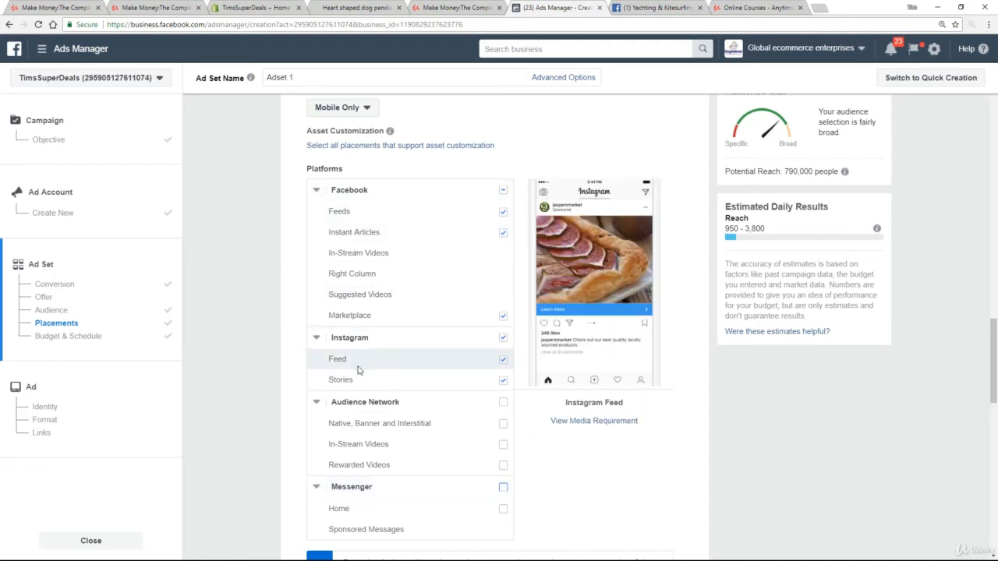
- Set the ad set's daily budget to $3 and look over the remaining delivery options
scroll(220, 345, down, 2)
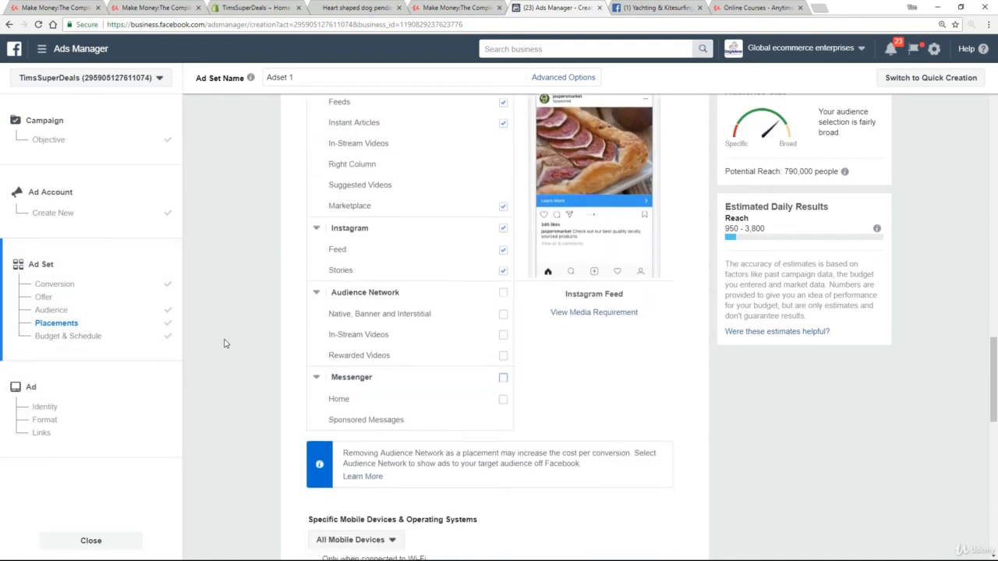
scroll(224, 344, down, 5)
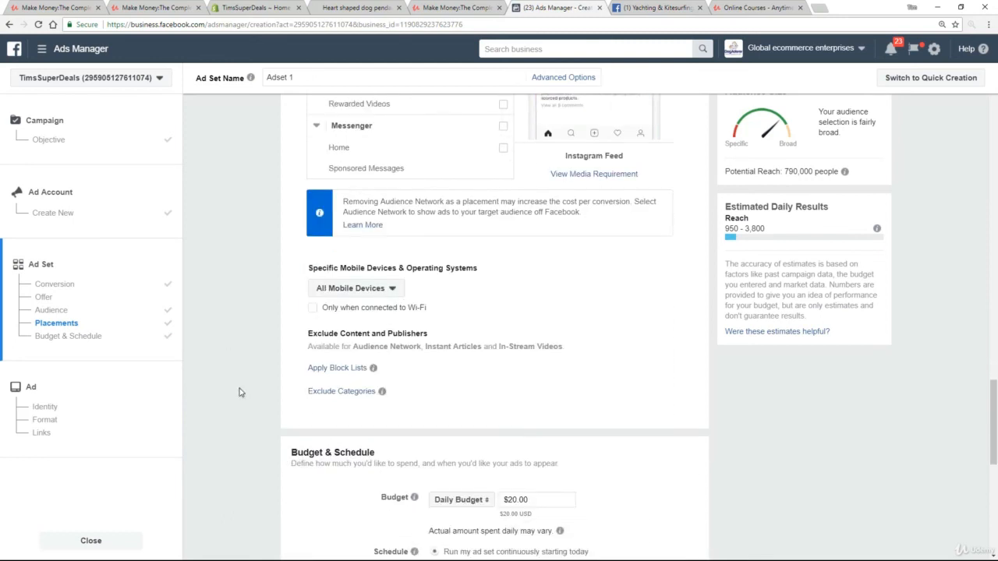
scroll(240, 392, down, 6)
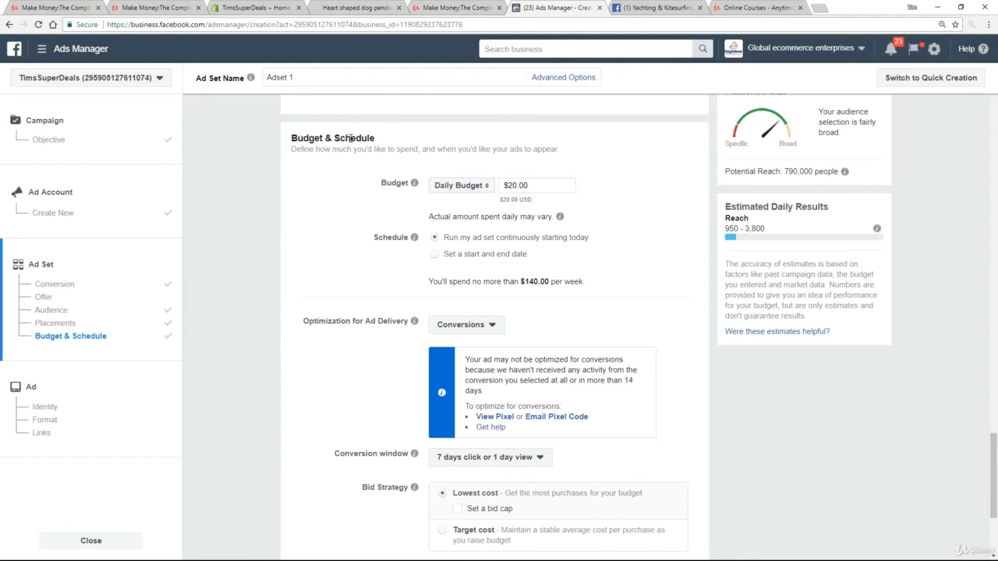
triple_click(538, 187)
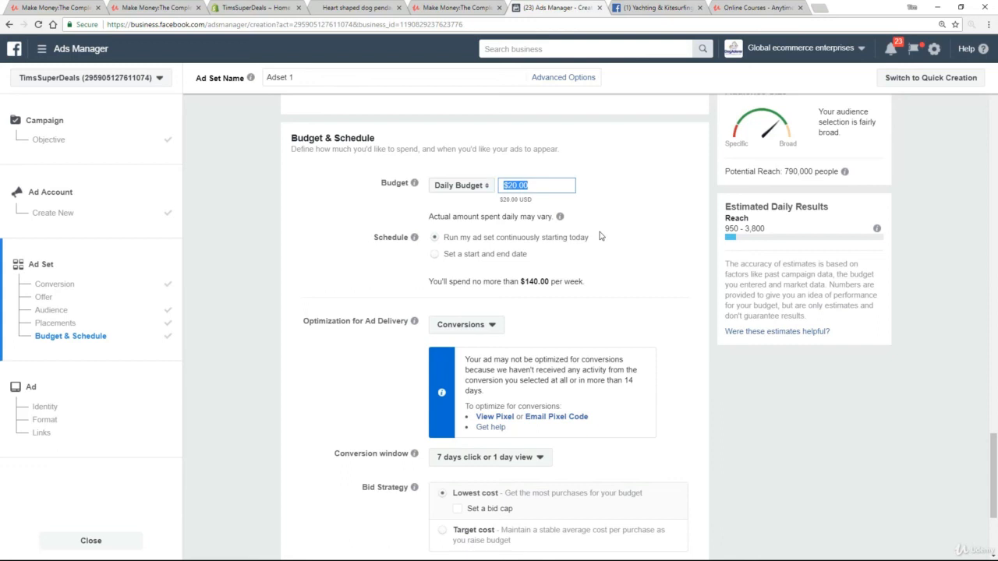
text(3)
click(622, 237)
scroll(619, 237, down, 3)
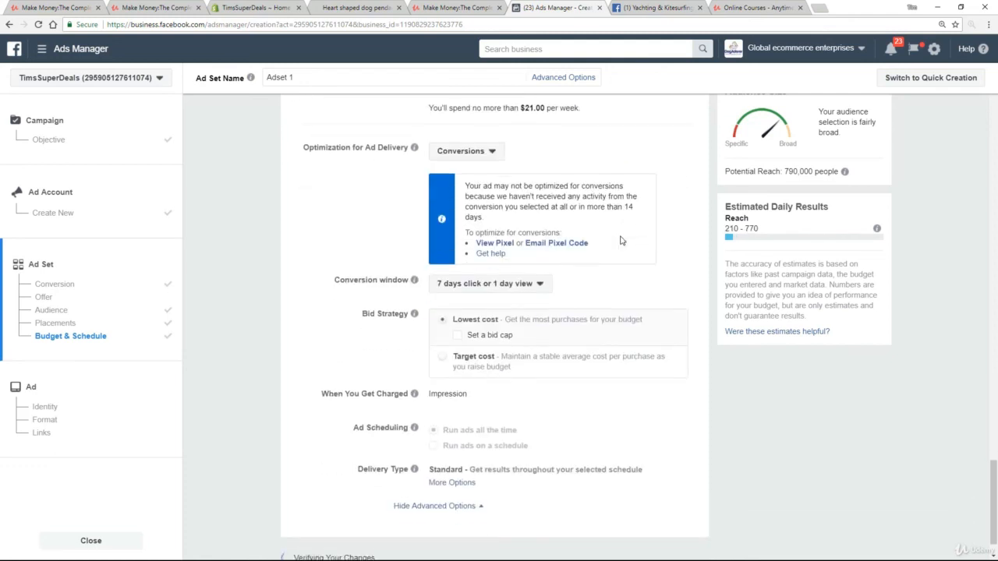